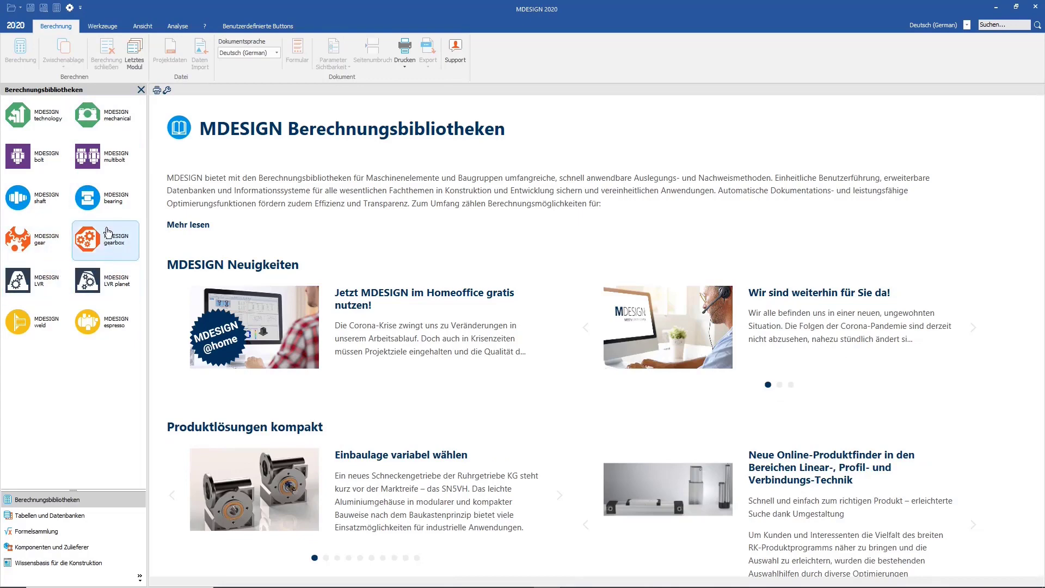
# Step: Open the VDI 2230 bolted-joint example beispiel1.mdp from the MDESIGN bolt library
pyautogui.click(38, 159)
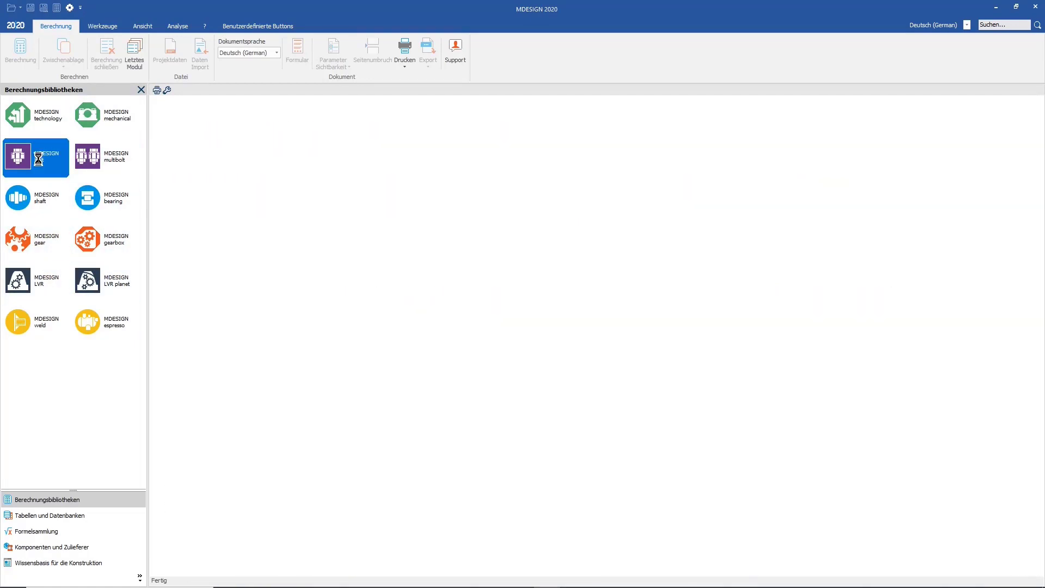
pyautogui.click(36, 125)
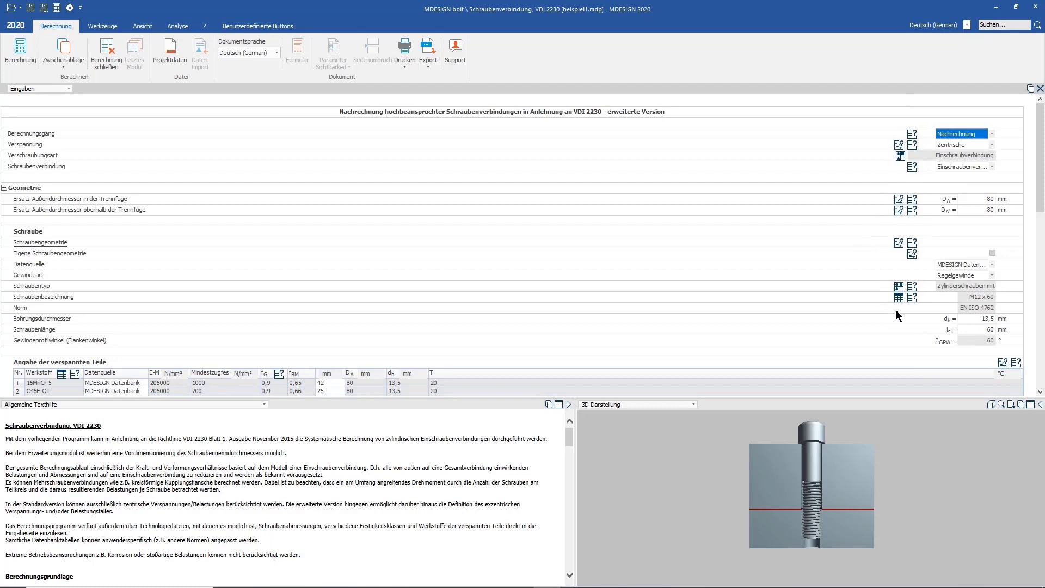
# Step: Read the help texts for Berechnungsgang, Ersatz-Außendurchmesser oberhalb der Trennfuge and Schraubentyp
pyautogui.click(912, 136)
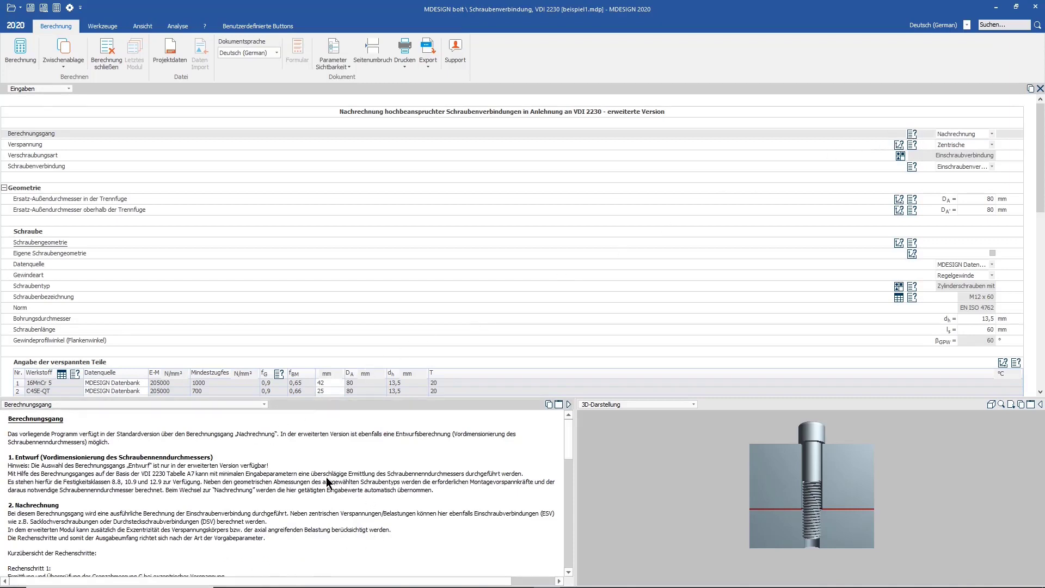
pyautogui.moveTo(570, 436)
pyautogui.mouseDown()
pyautogui.moveTo(573, 502)
pyautogui.moveTo(570, 424)
pyautogui.mouseUp()
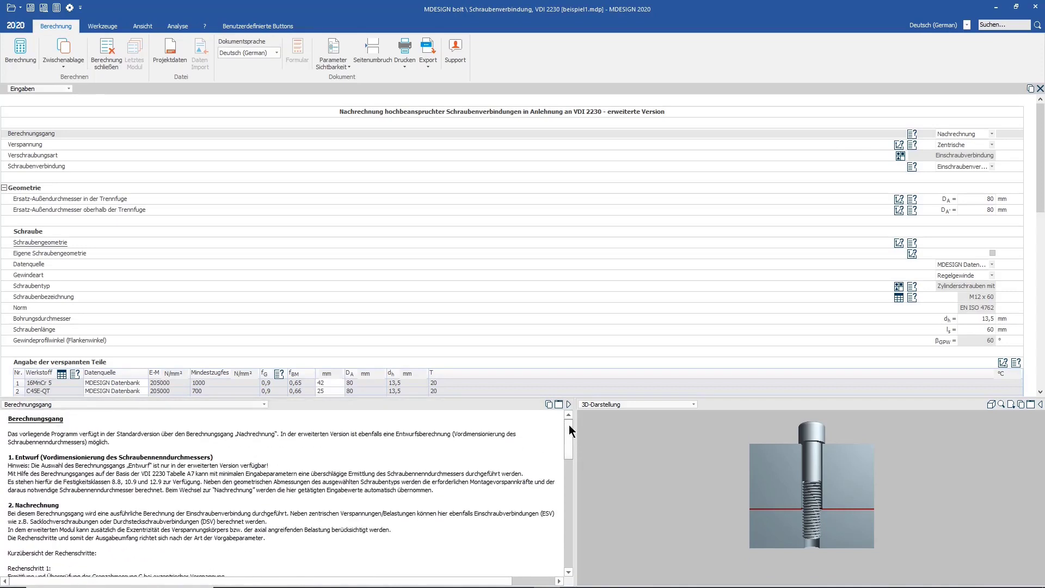
pyautogui.click(915, 212)
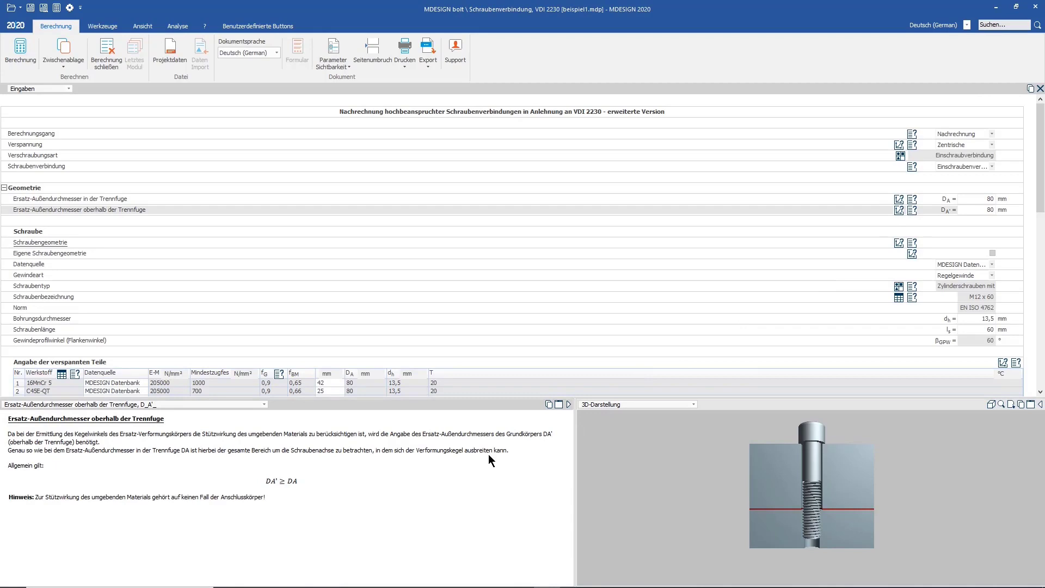
pyautogui.click(913, 291)
pyautogui.moveTo(570, 437)
pyautogui.mouseDown()
pyautogui.moveTo(583, 532)
pyautogui.moveTo(568, 532)
pyautogui.moveTo(572, 426)
pyautogui.mouseUp()
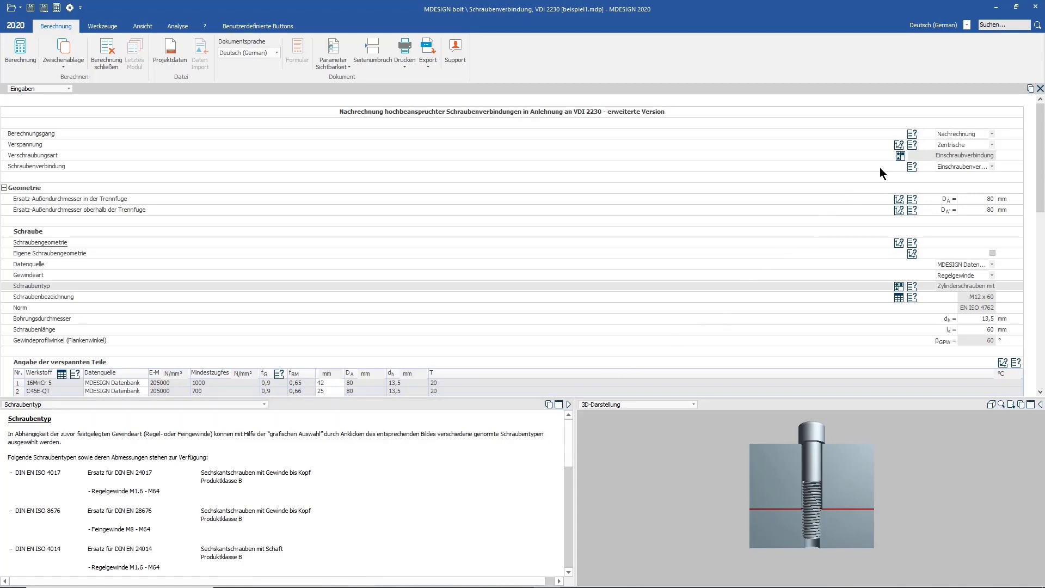
# Step: Show the explanatory diagrams for Verspannung and Eigene Schraubengeometrie
pyautogui.click(899, 148)
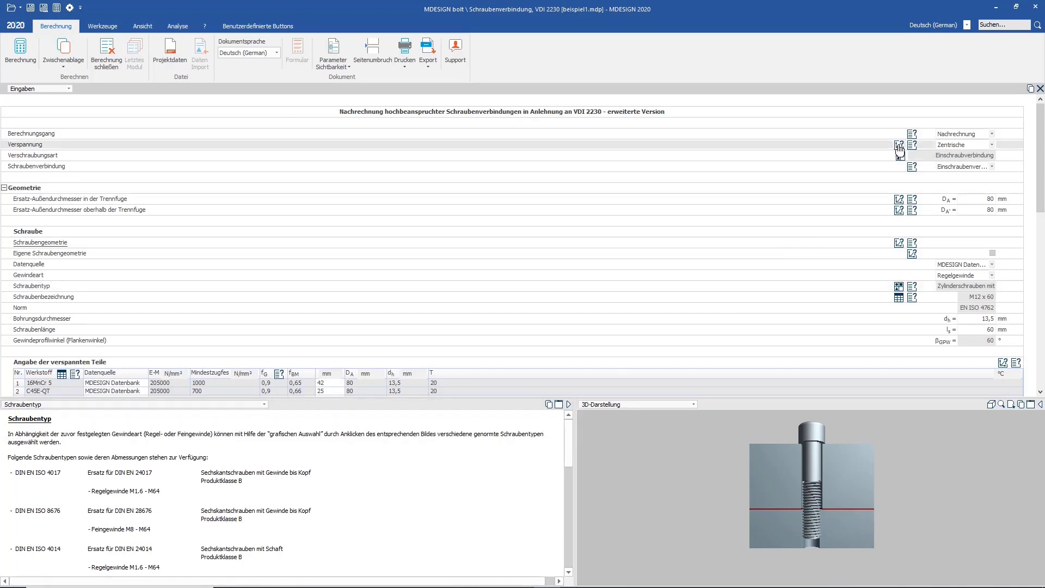
pyautogui.click(899, 148)
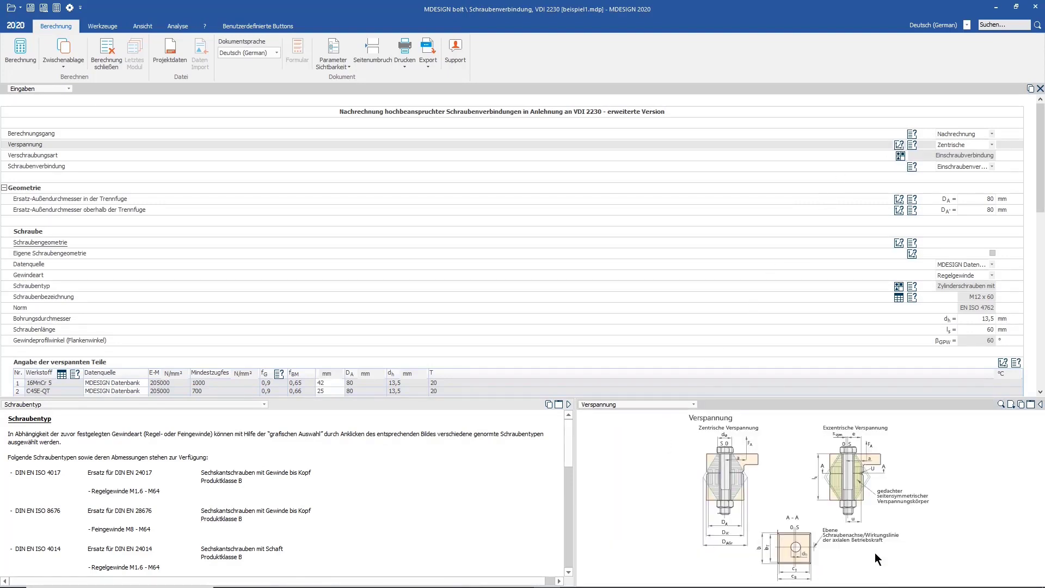
pyautogui.click(913, 253)
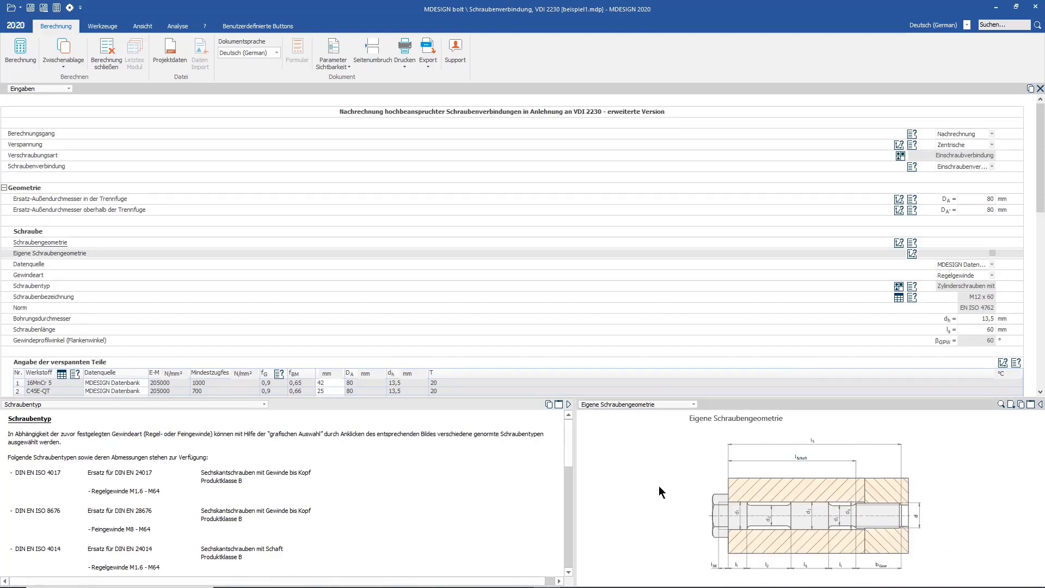
# Step: Switch the graphics pane to the Dauerfestigkeitsschaubild Smith diagram
pyautogui.click(646, 403)
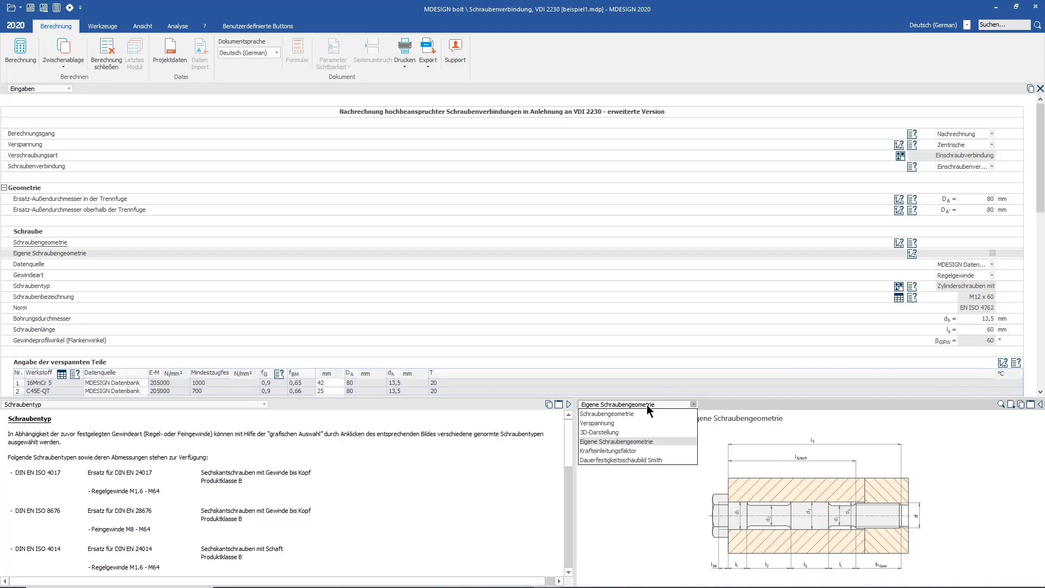
pyautogui.click(646, 404)
pyautogui.scroll(-1, 646, 404)
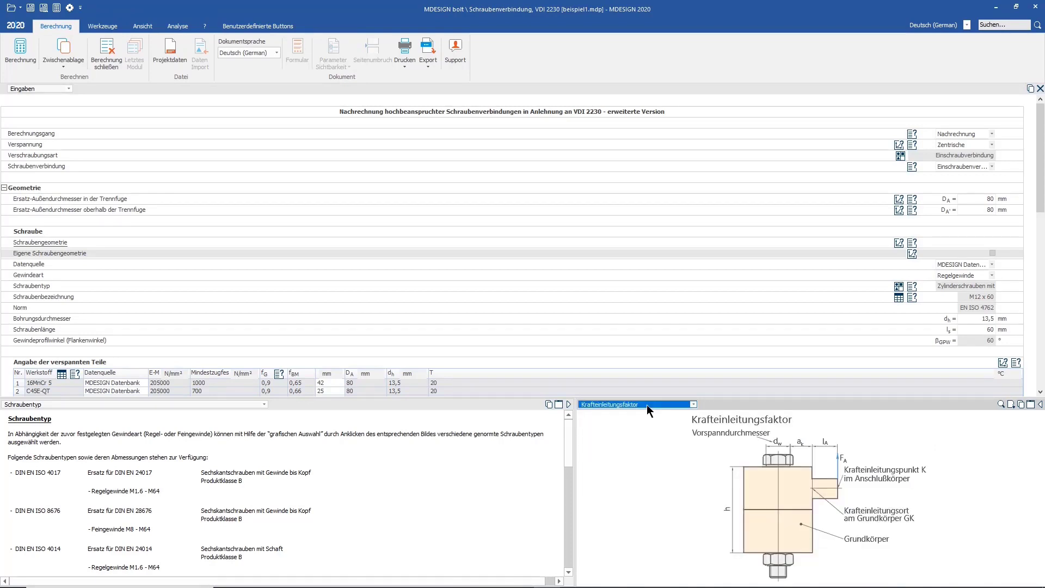
pyautogui.scroll(-1, 647, 404)
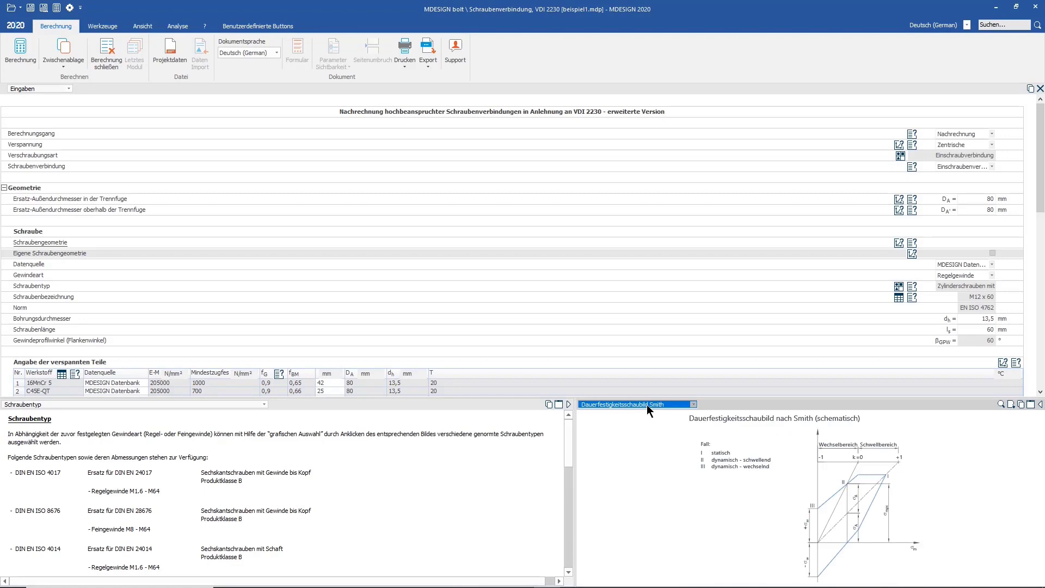
pyautogui.click(900, 156)
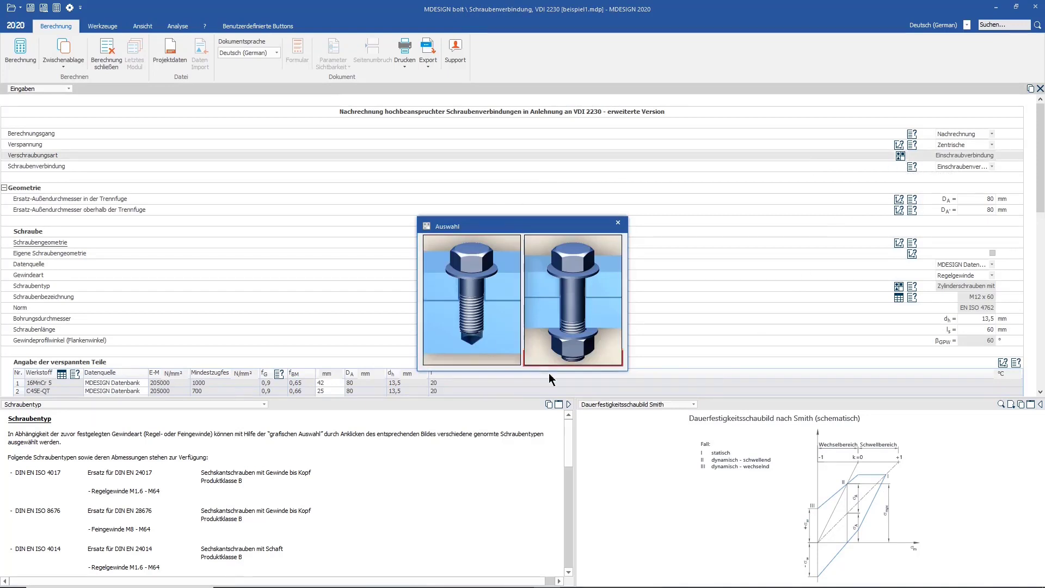
# Step: Inspect the joint-type, bolt-type and bolt-size pickers, closing each without changing the M12 x 60 bolt
pyautogui.click(618, 223)
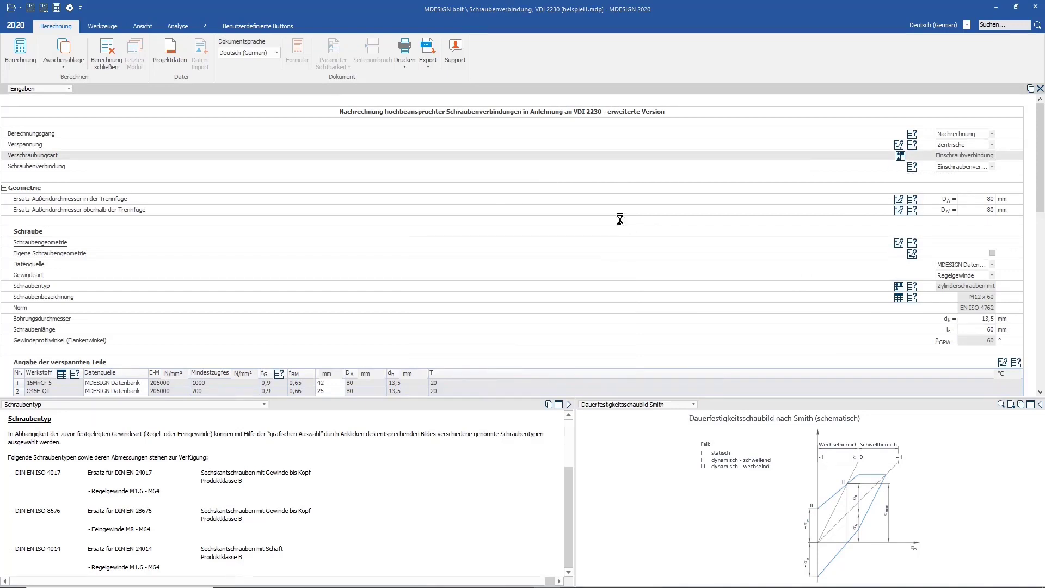
pyautogui.click(898, 286)
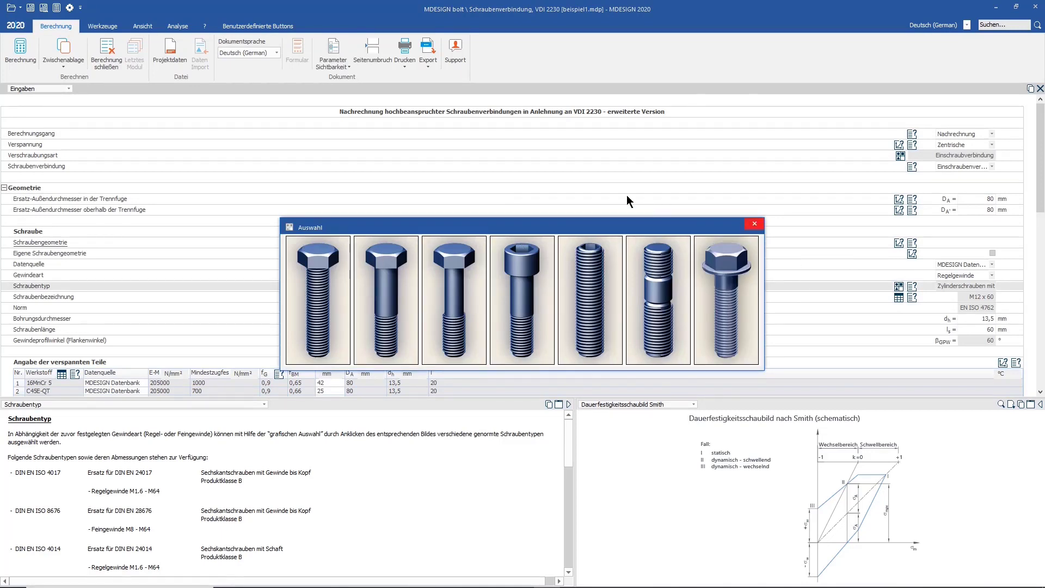
pyautogui.click(754, 226)
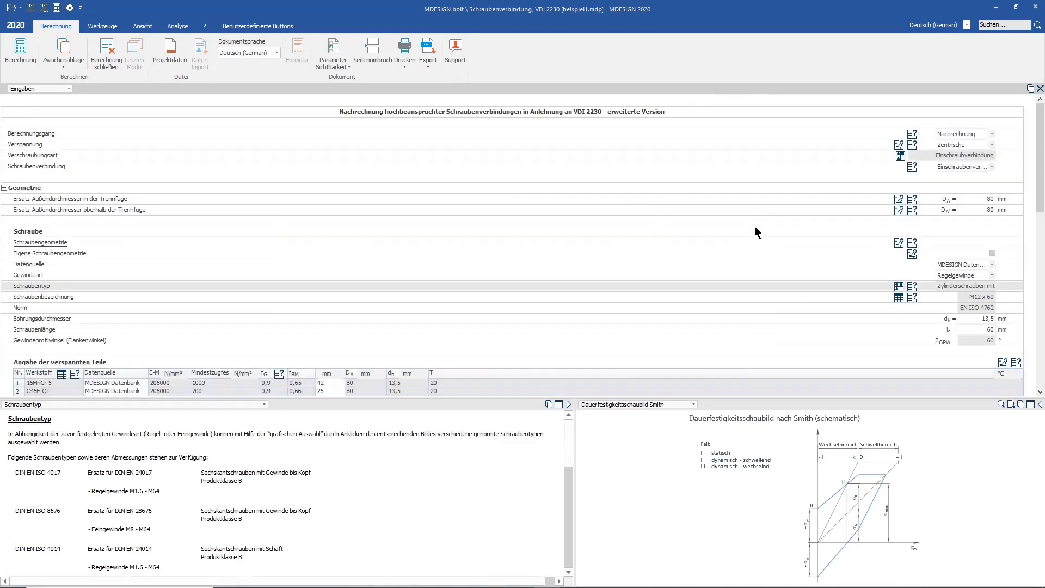
pyautogui.click(899, 297)
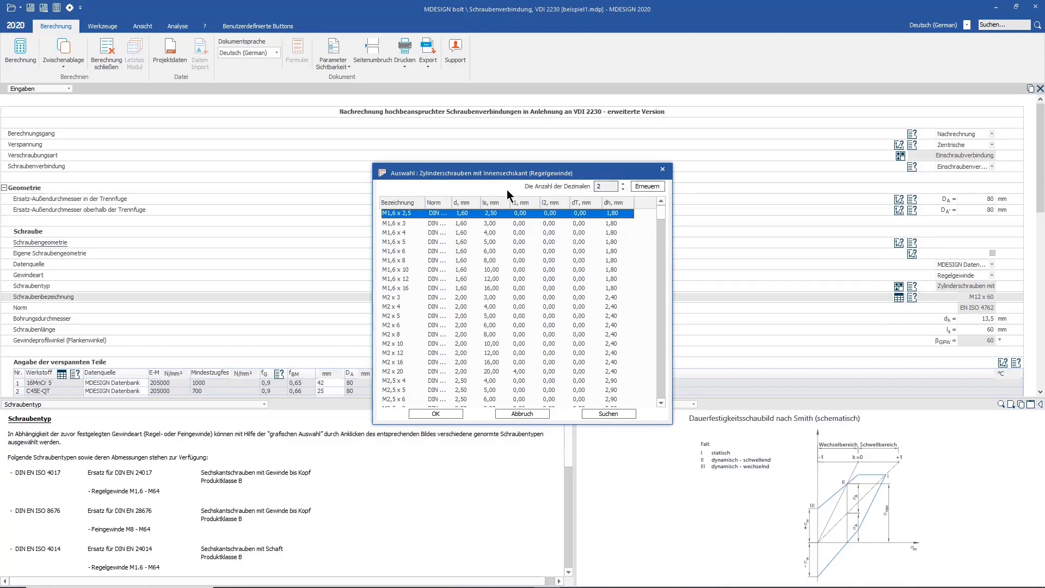
pyautogui.click(662, 171)
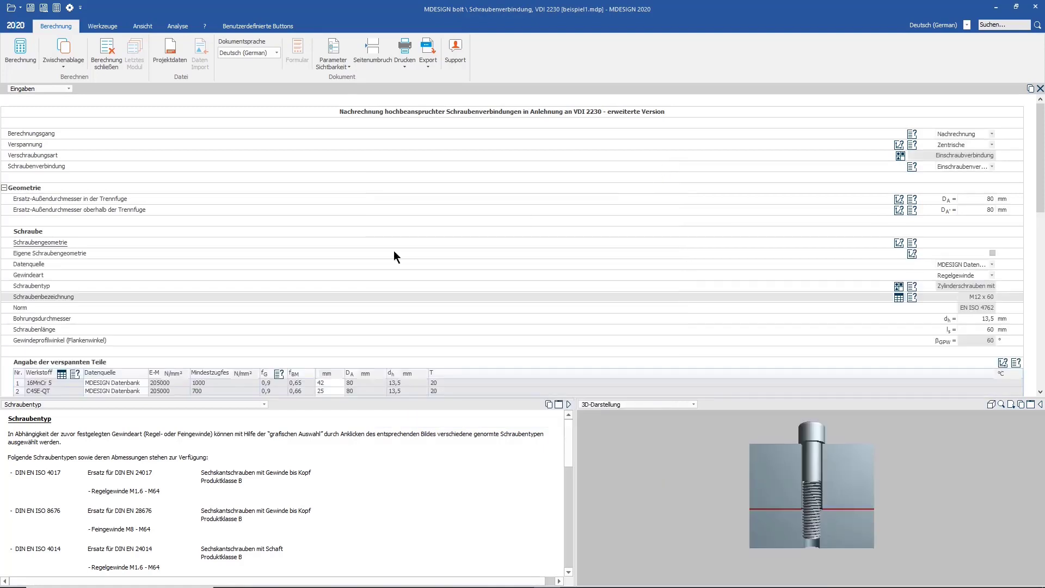
# Step: Browse the FKM-Datenbank material list for the part material without choosing one
pyautogui.click(61, 375)
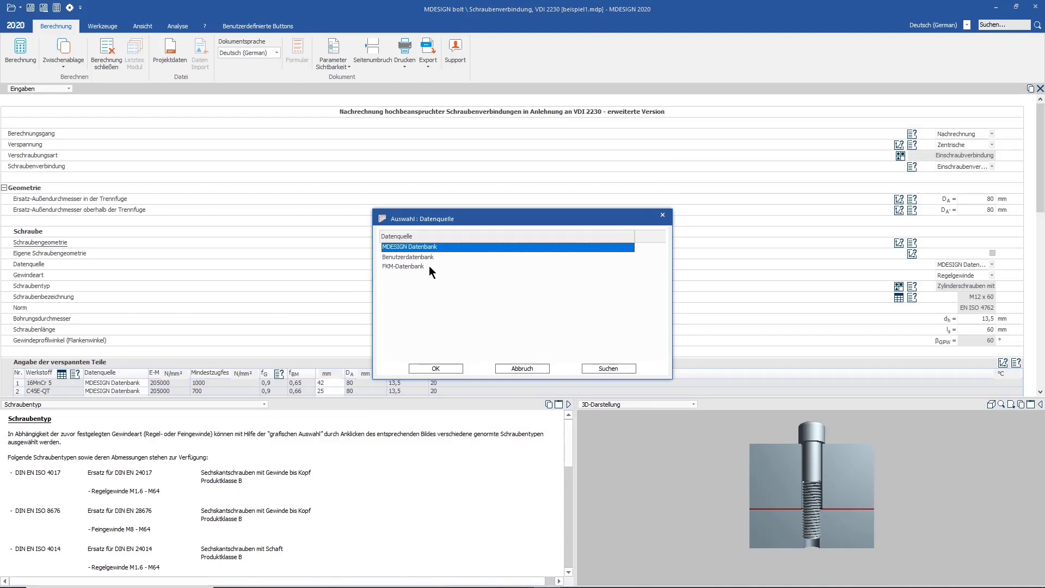
pyautogui.doubleClick(475, 266)
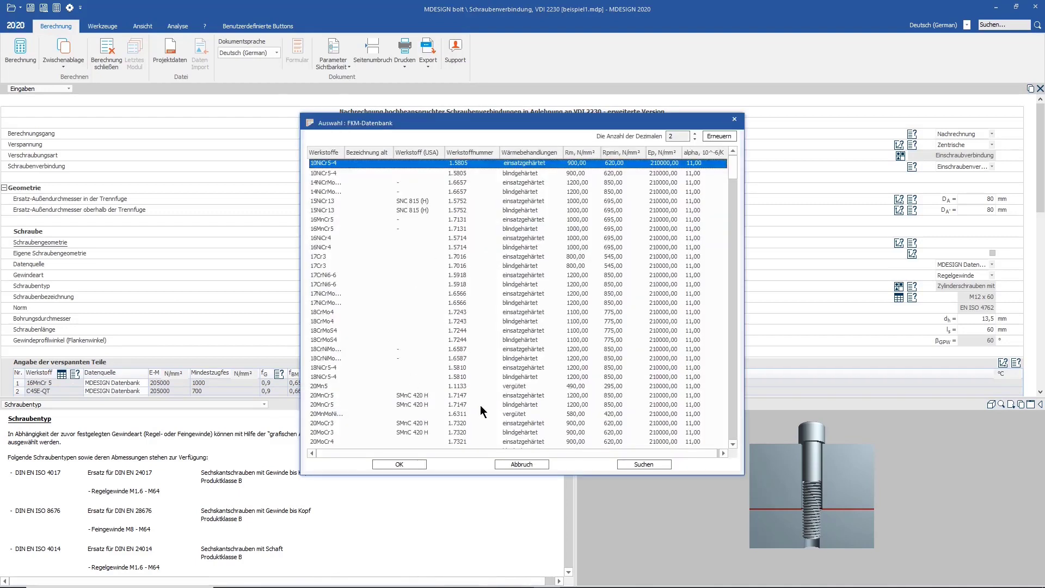
pyautogui.click(734, 119)
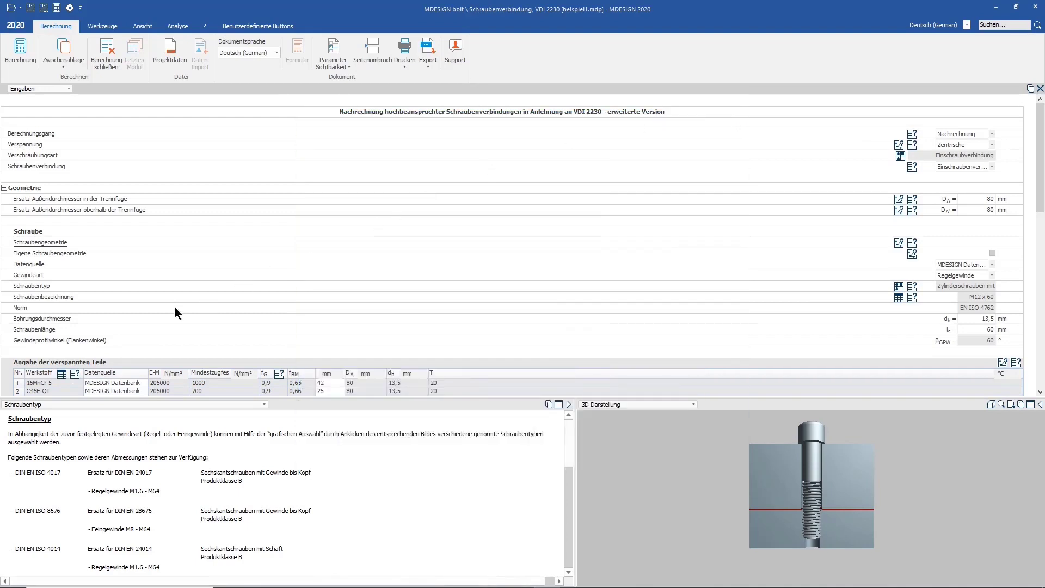
# Step: Pick material 1.4429 from the Benutzerdatenbank as the part material
pyautogui.click(72, 372)
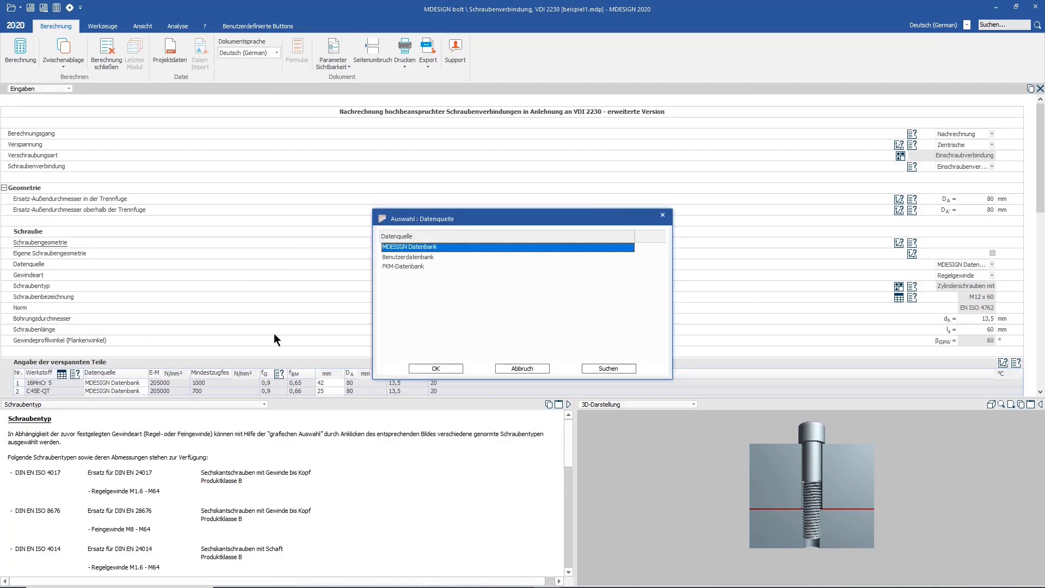
pyautogui.click(495, 257)
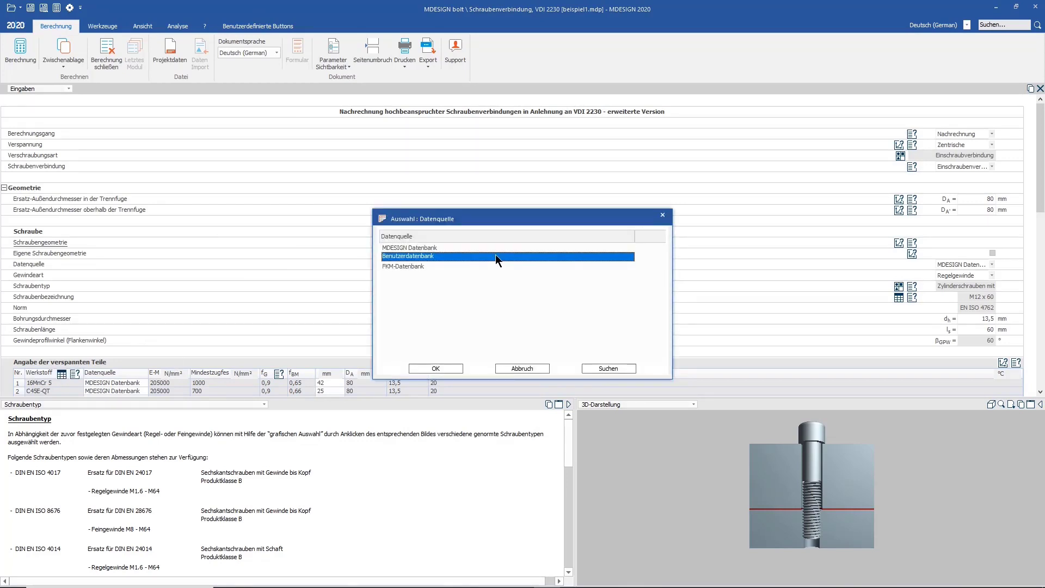
pyautogui.click(437, 371)
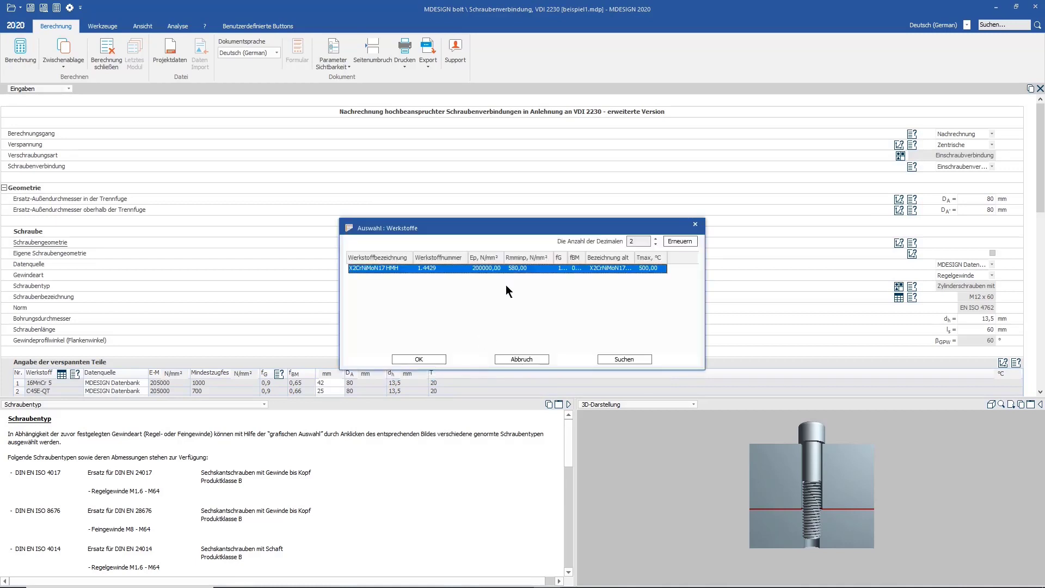
pyautogui.click(427, 359)
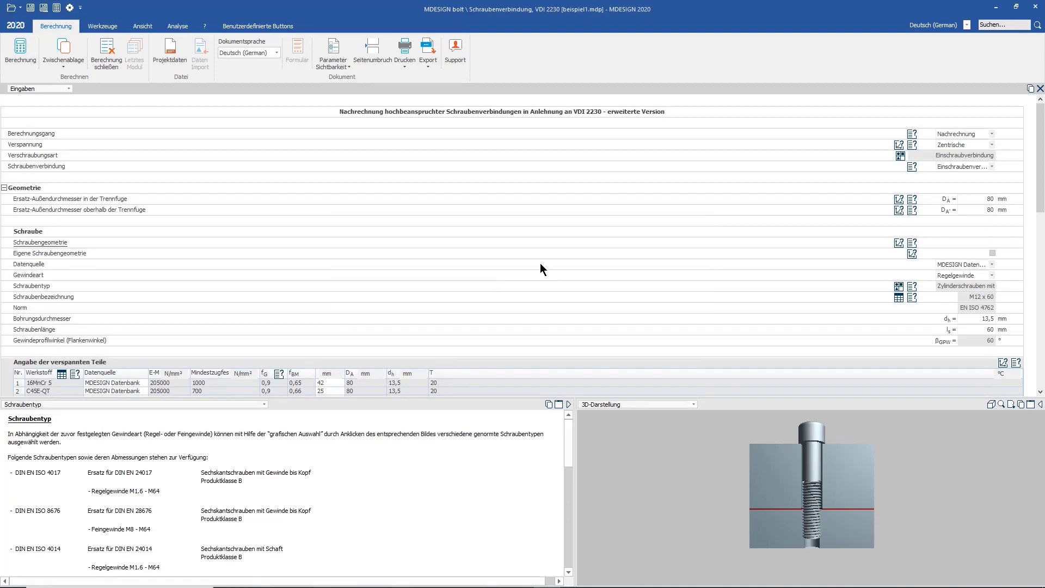
pyautogui.click(19, 10)
# Step: Reload beispiel1.mdp without saving the material changes
pyautogui.click(82, 59)
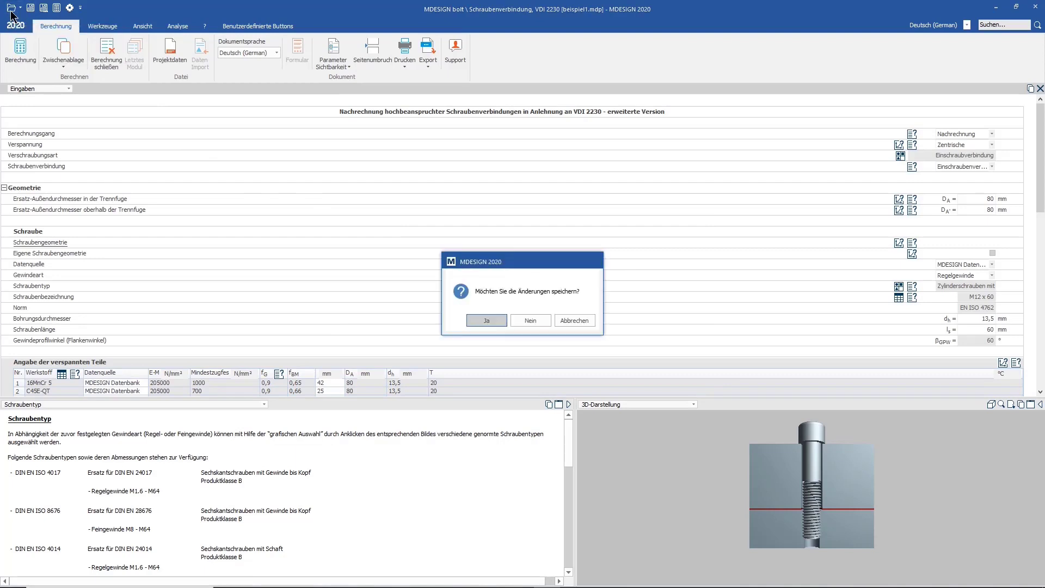
pyautogui.click(520, 323)
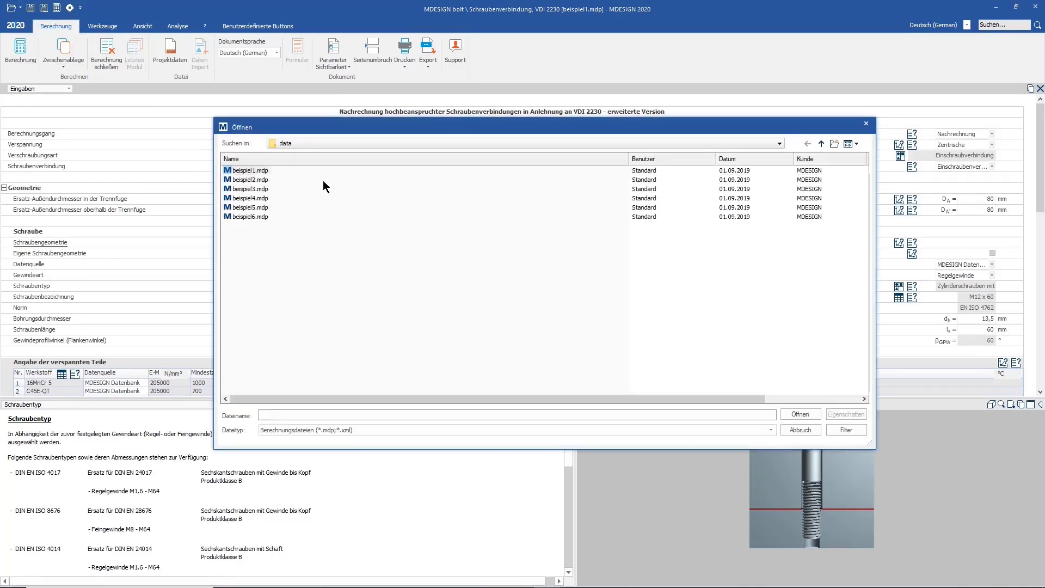
pyautogui.doubleClick(244, 170)
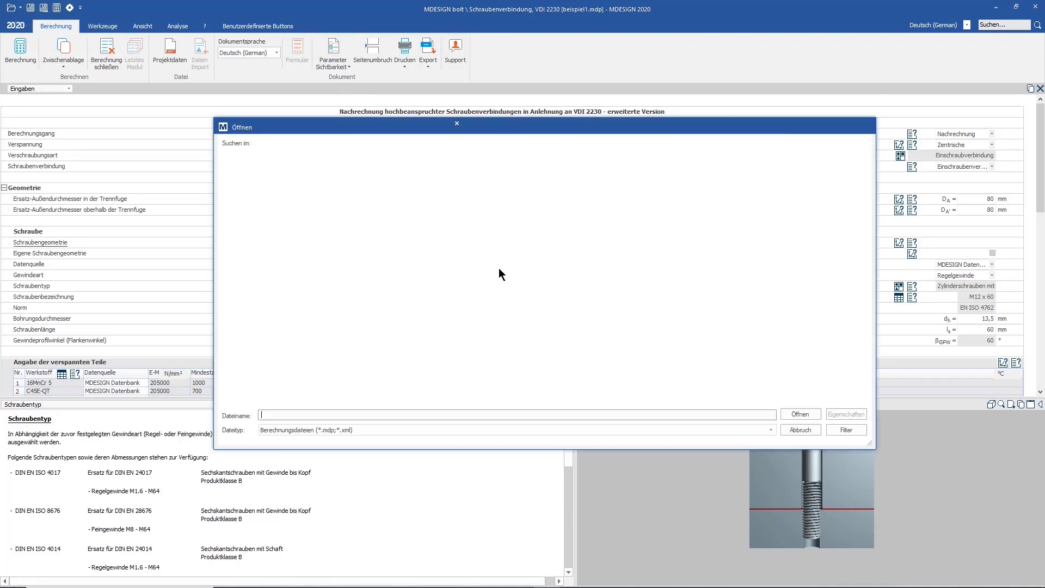
pyautogui.doubleClick(250, 186)
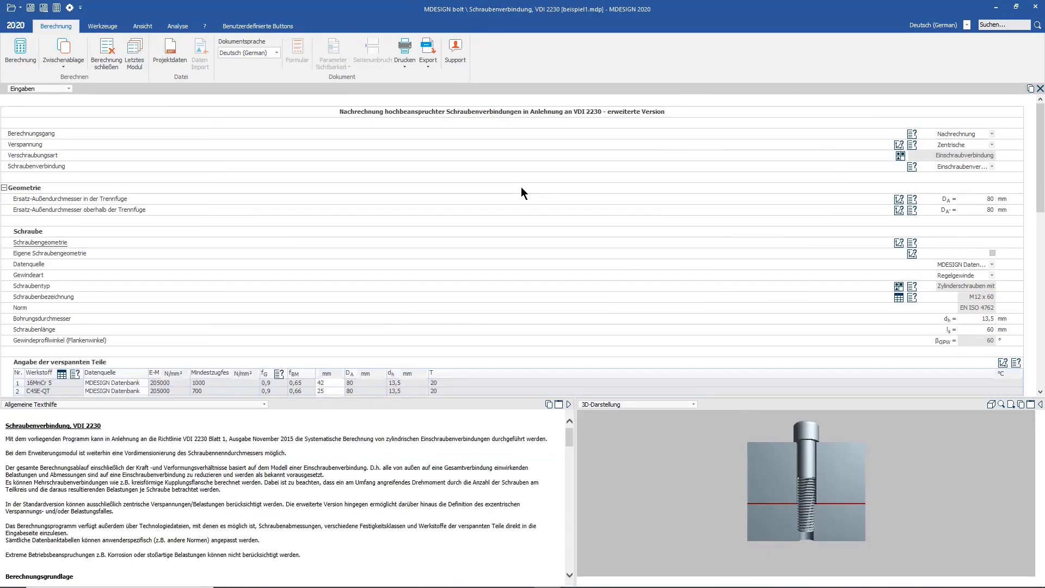
pyautogui.click(979, 196)
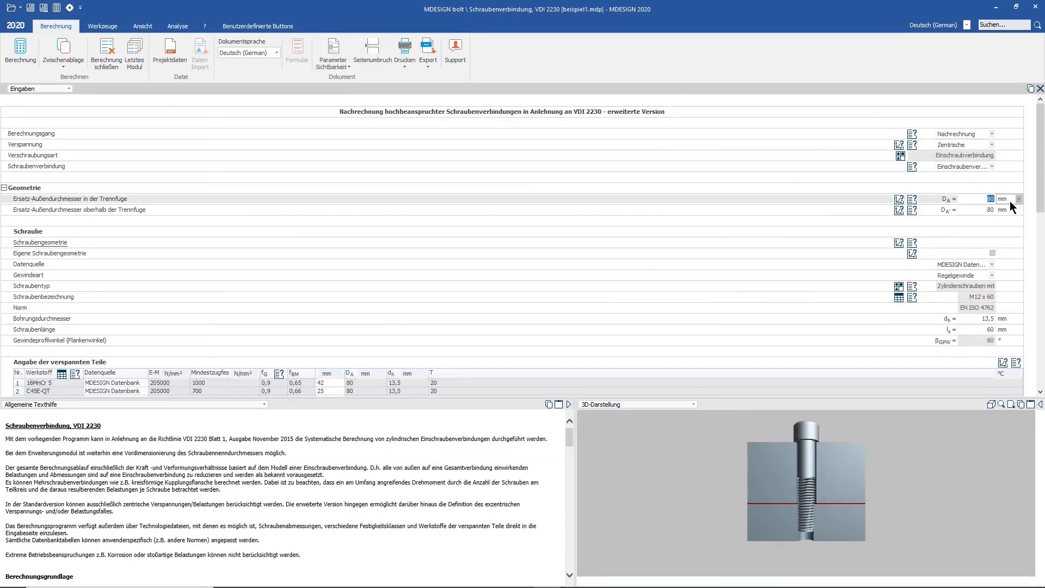
pyautogui.press('Return')
pyautogui.moveTo(1041, 155); pyautogui.dragTo(1020, 219)
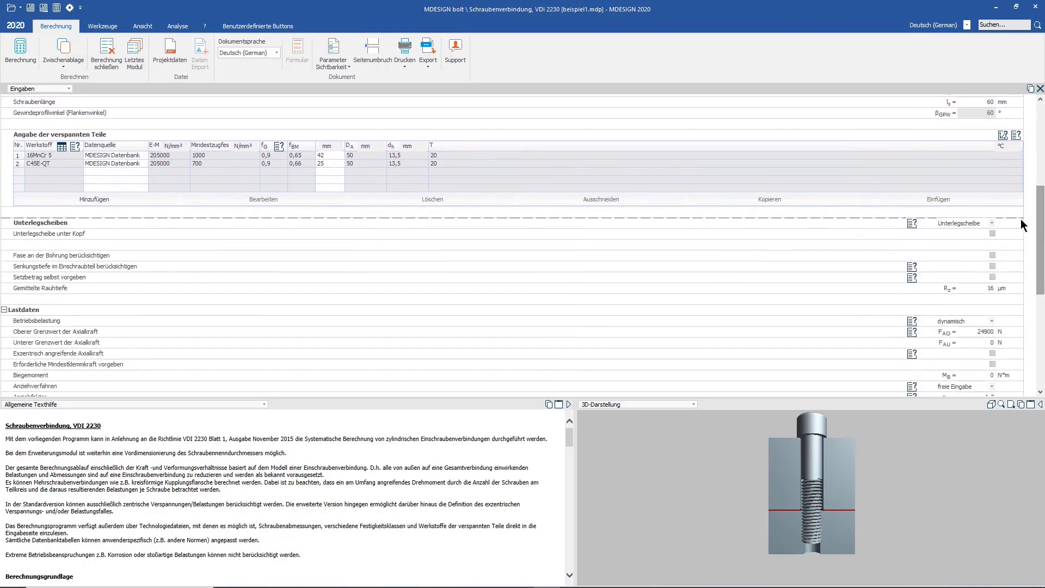
pyautogui.click(993, 234)
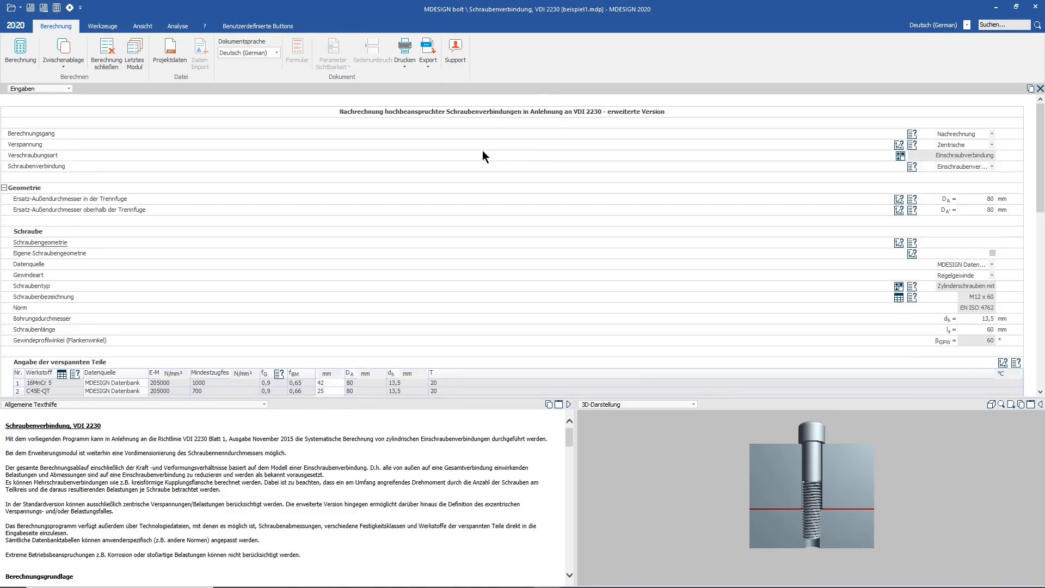
# Step: Run the bolt calculation and review results, including 109,25 N·m torque and the enlarged clamping diagram
pyautogui.click(18, 51)
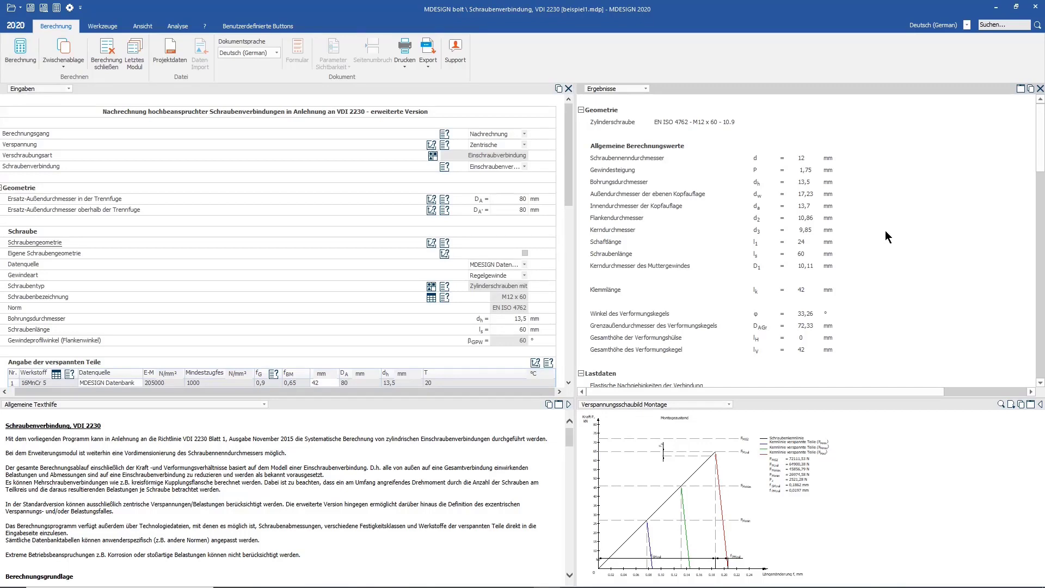
pyautogui.moveTo(1040, 147); pyautogui.dragTo(1041, 354)
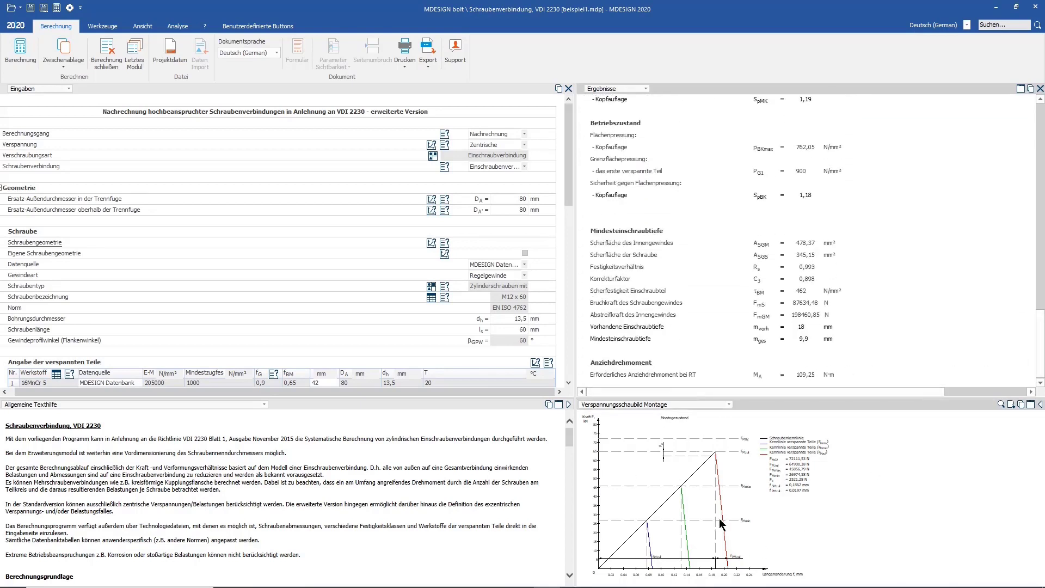
pyautogui.click(1031, 406)
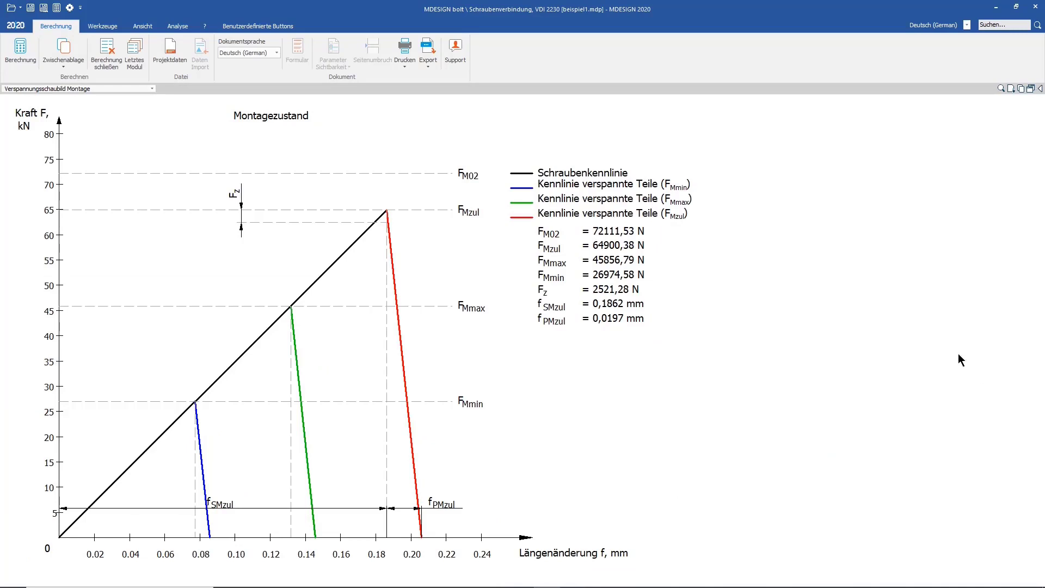
pyautogui.click(1030, 89)
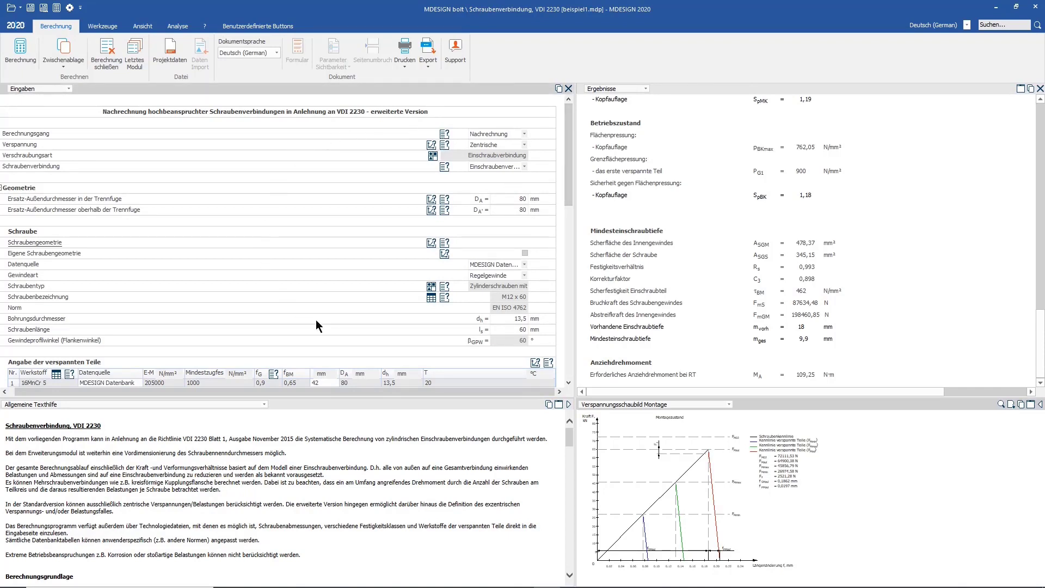
# Step: Change the bolt strength class to 8.8 (d <= M16) and recalculate, giving 74,38 N·m
pyautogui.moveTo(570, 166); pyautogui.dragTo(568, 337)
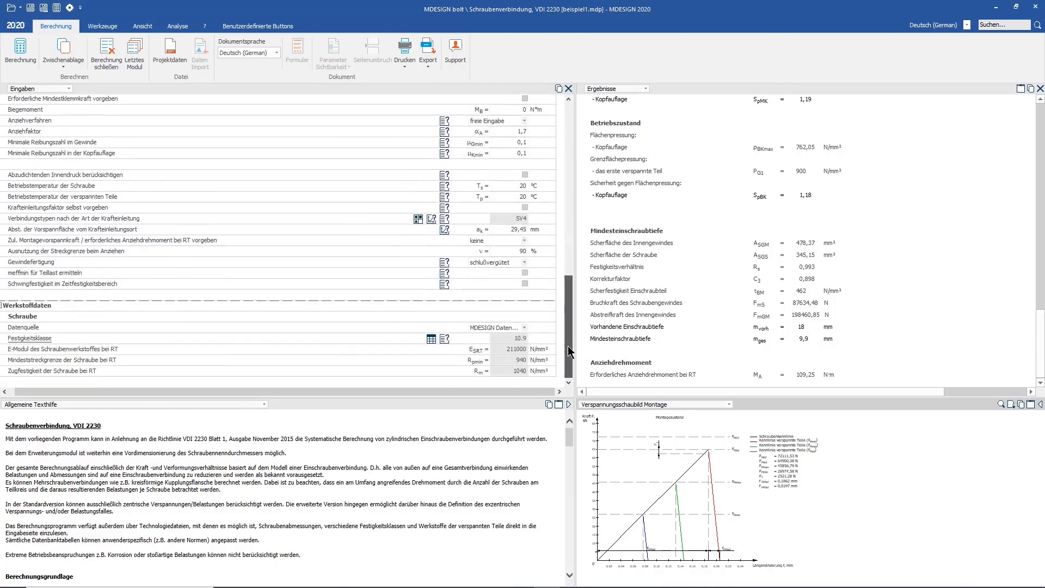
pyautogui.click(430, 339)
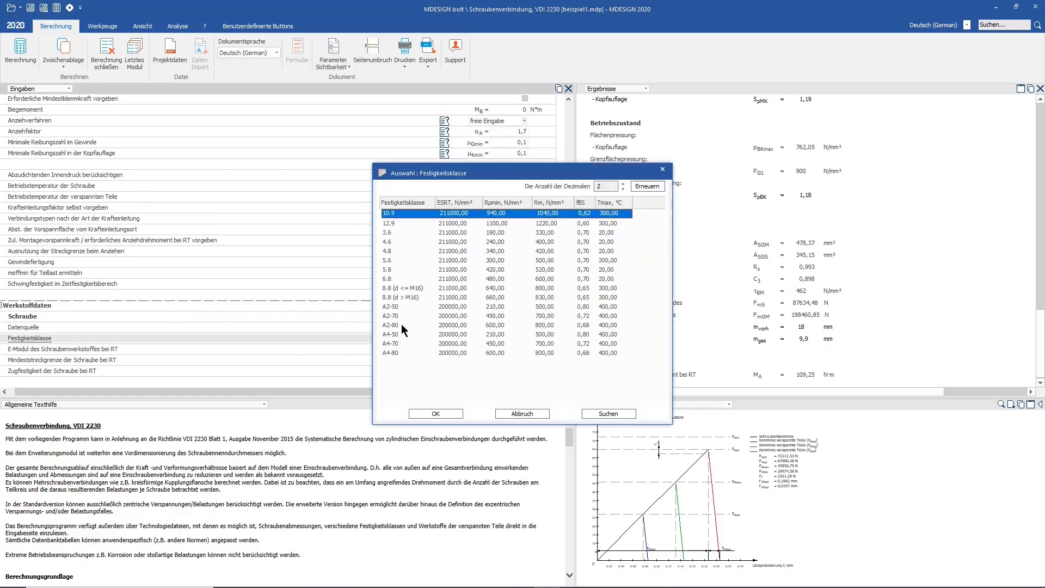
pyautogui.doubleClick(394, 288)
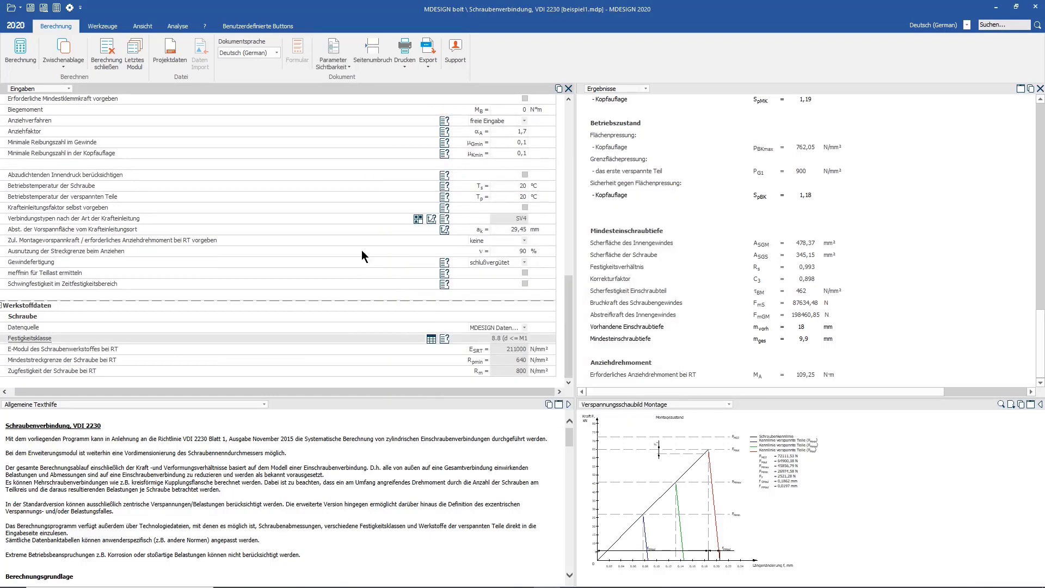
pyautogui.click(16, 54)
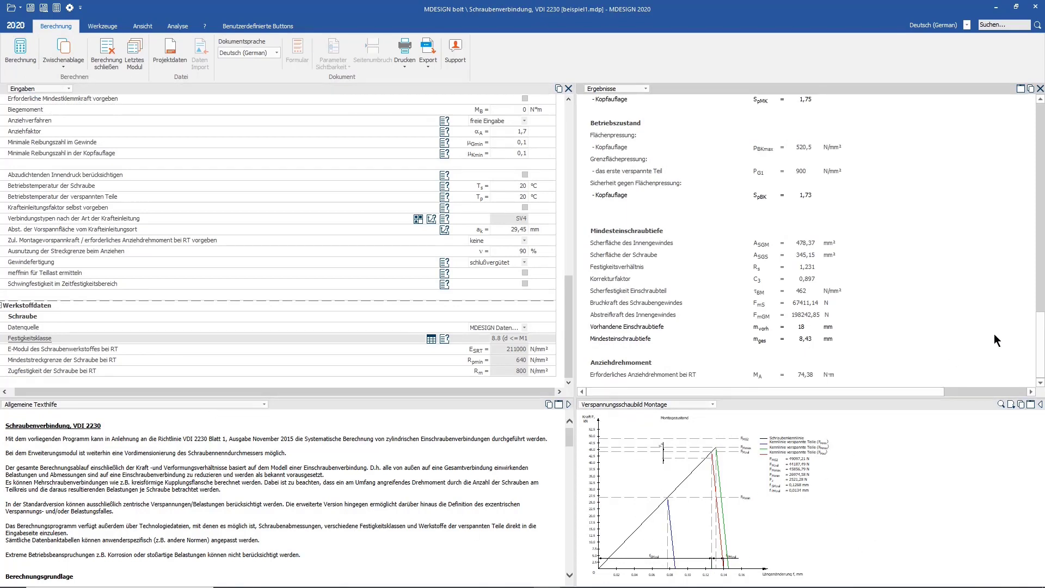
pyautogui.moveTo(1040, 349); pyautogui.dragTo(1036, 231)
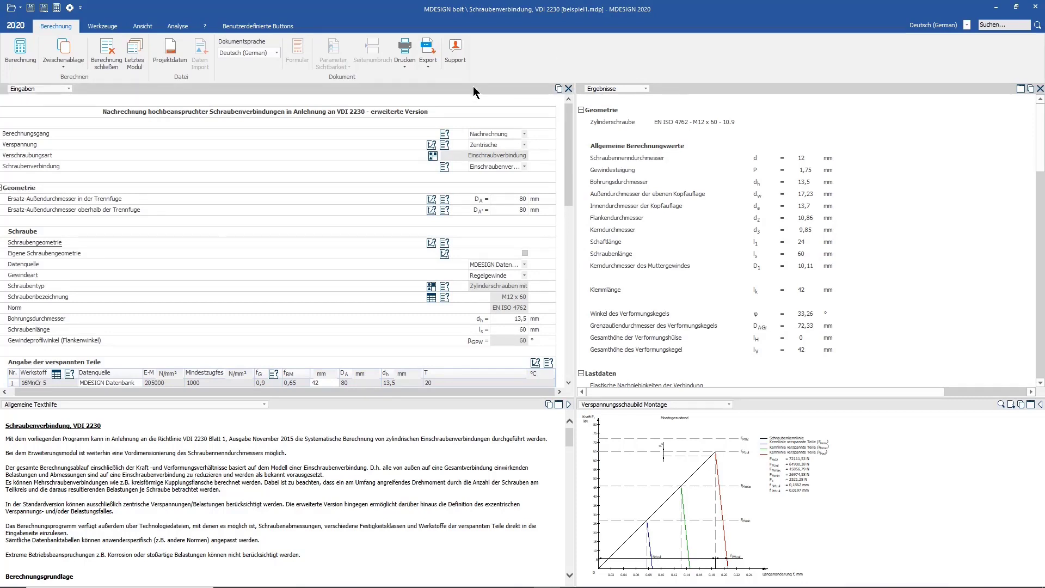
# Step: Open the bolt report's print preview and page forward to page 4
pyautogui.click(404, 67)
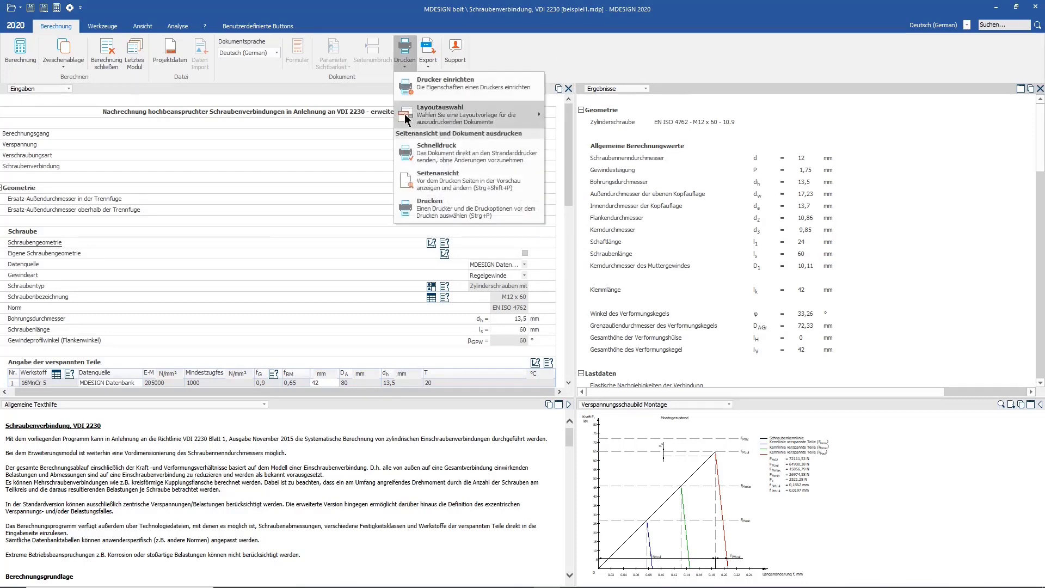
pyautogui.click(469, 177)
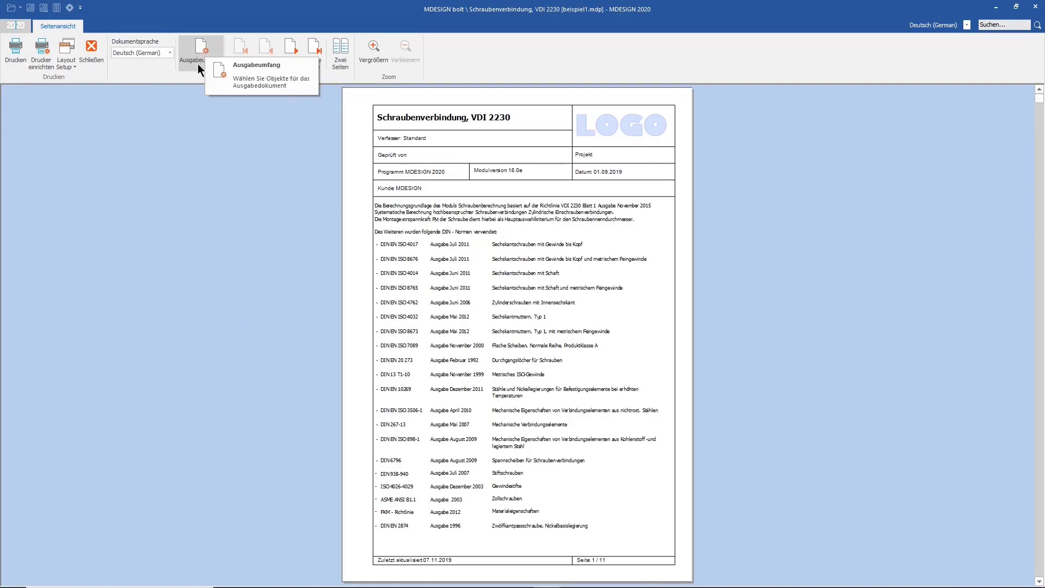
pyautogui.click(290, 64)
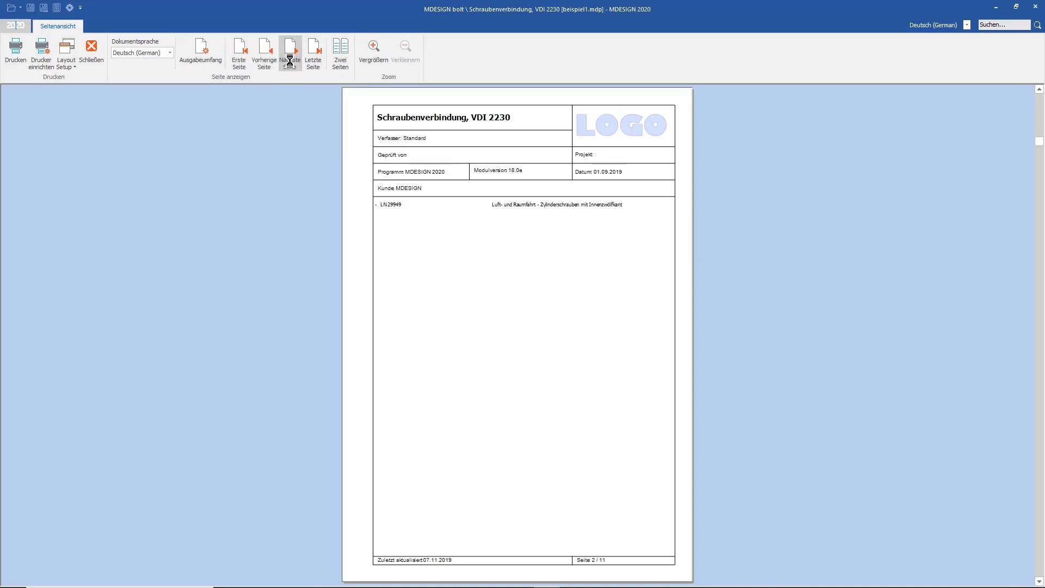
pyautogui.click(289, 62)
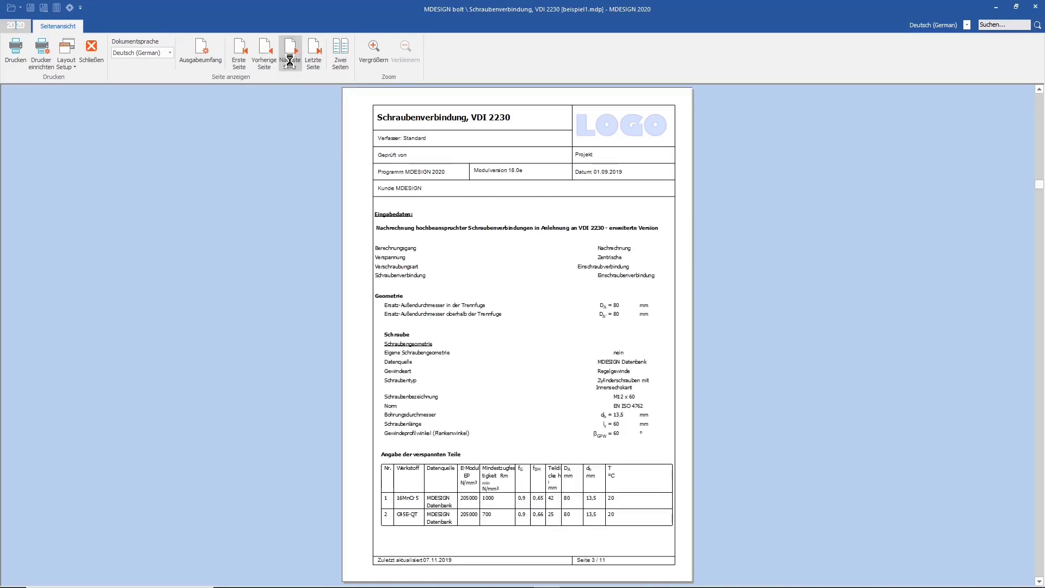
pyautogui.click(290, 62)
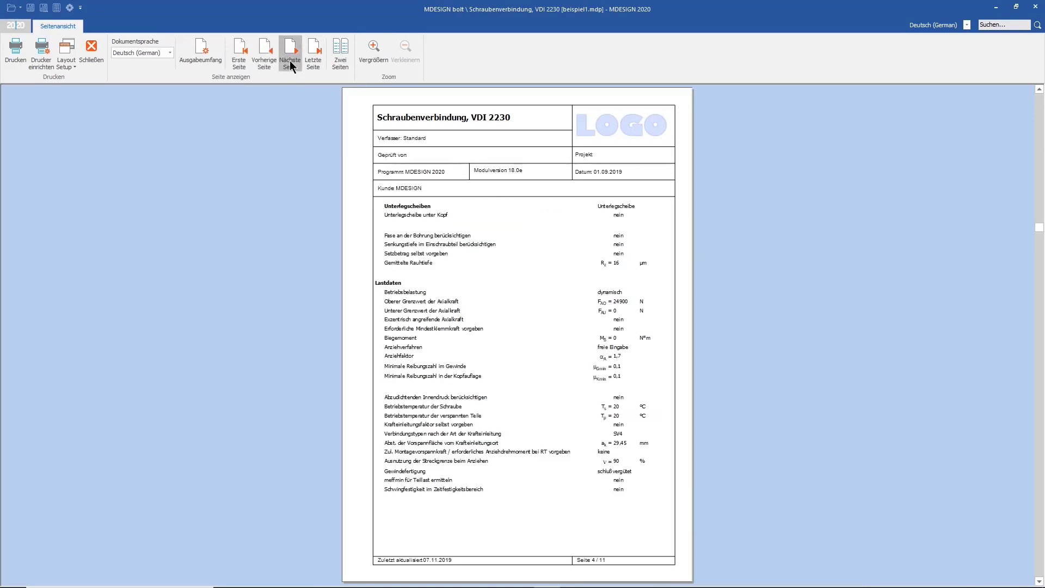
pyautogui.click(290, 64)
# Step: Page on to the force diagrams on page 10, zoom in, then return to the first page
pyautogui.click(289, 62)
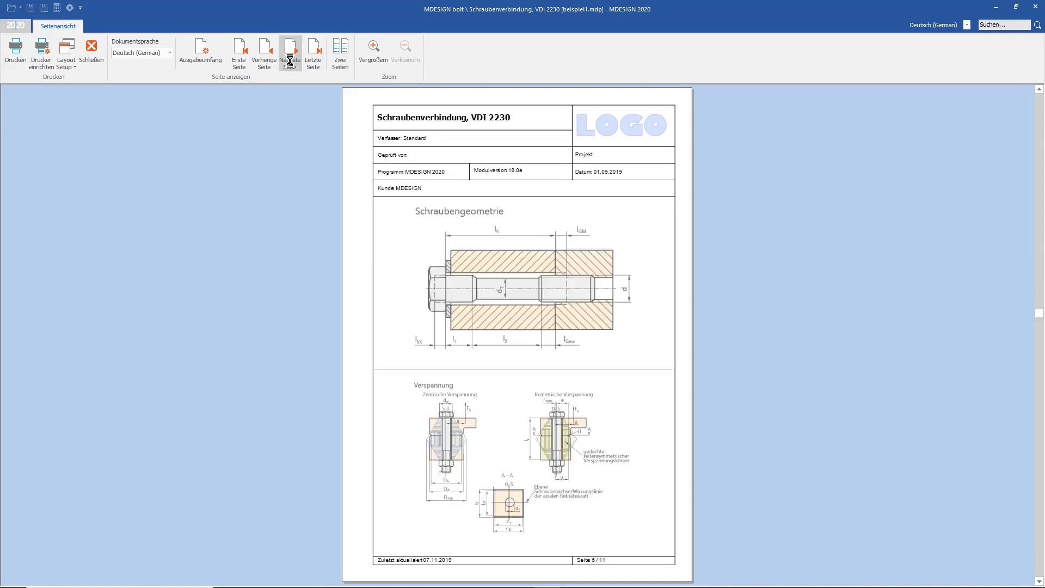
pyautogui.click(290, 61)
pyautogui.click(290, 61)
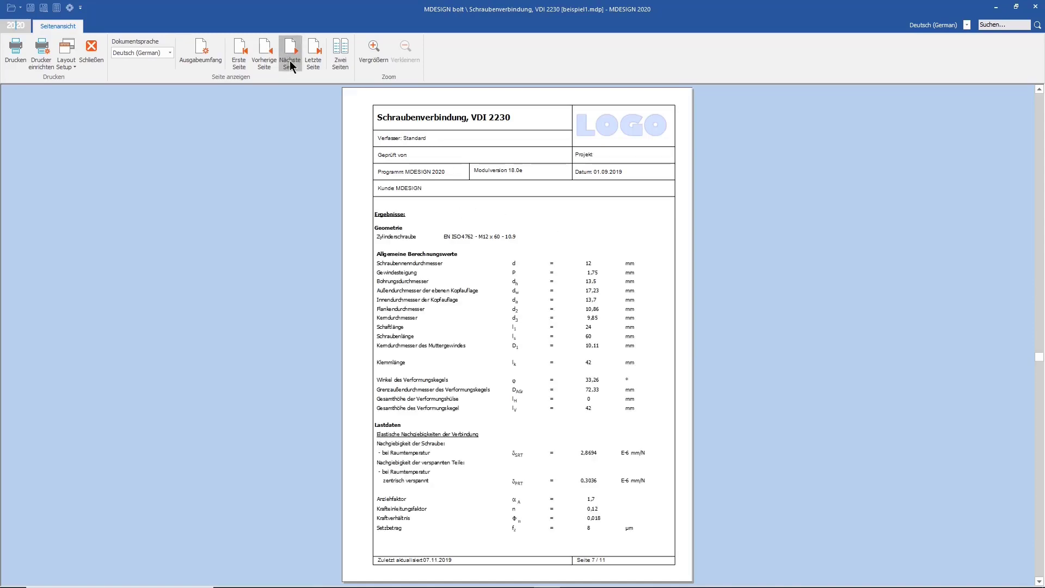
pyautogui.click(290, 61)
pyautogui.click(289, 61)
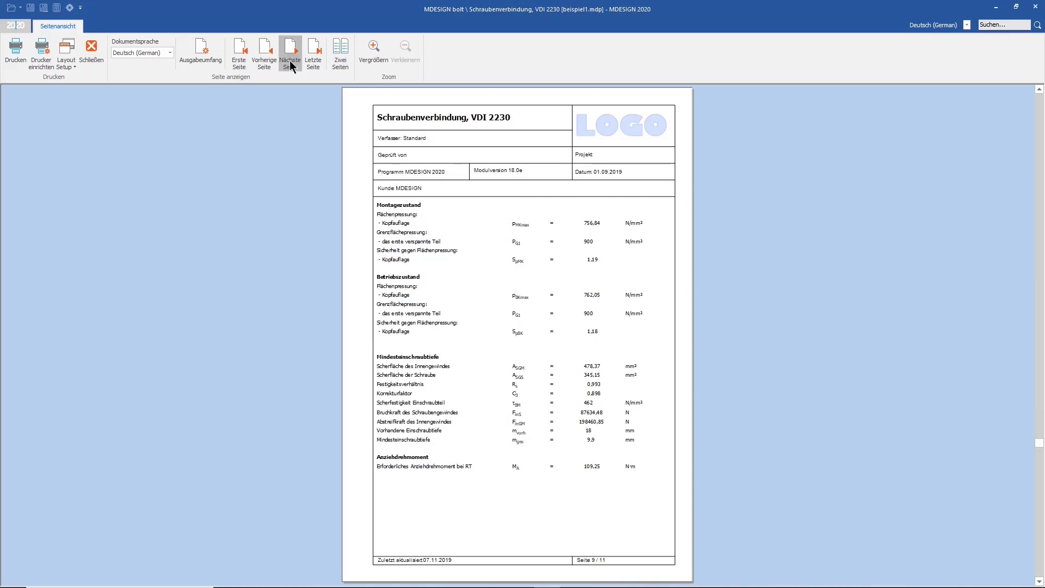
pyautogui.click(502, 315)
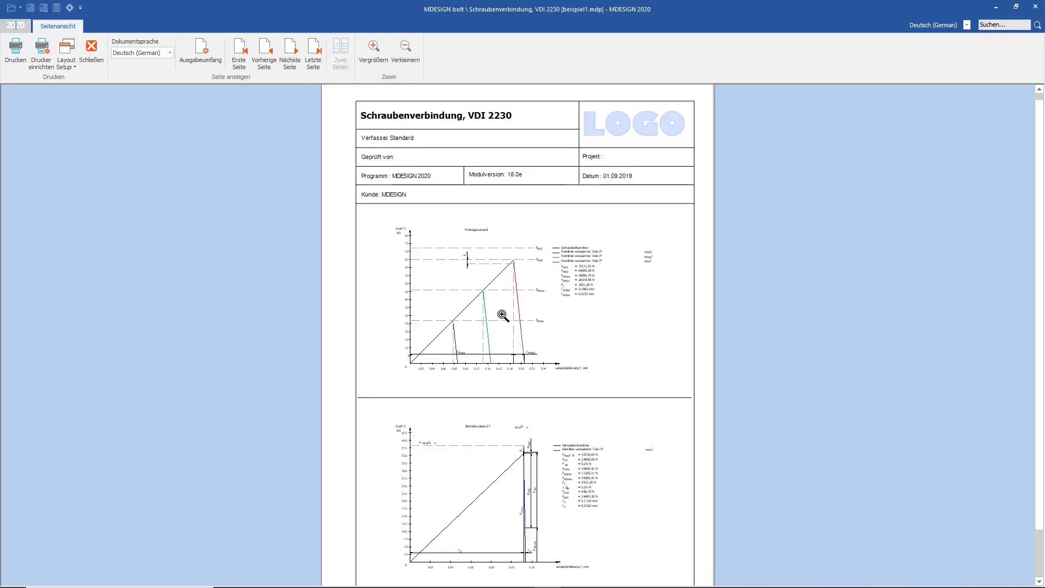
pyautogui.click(501, 316)
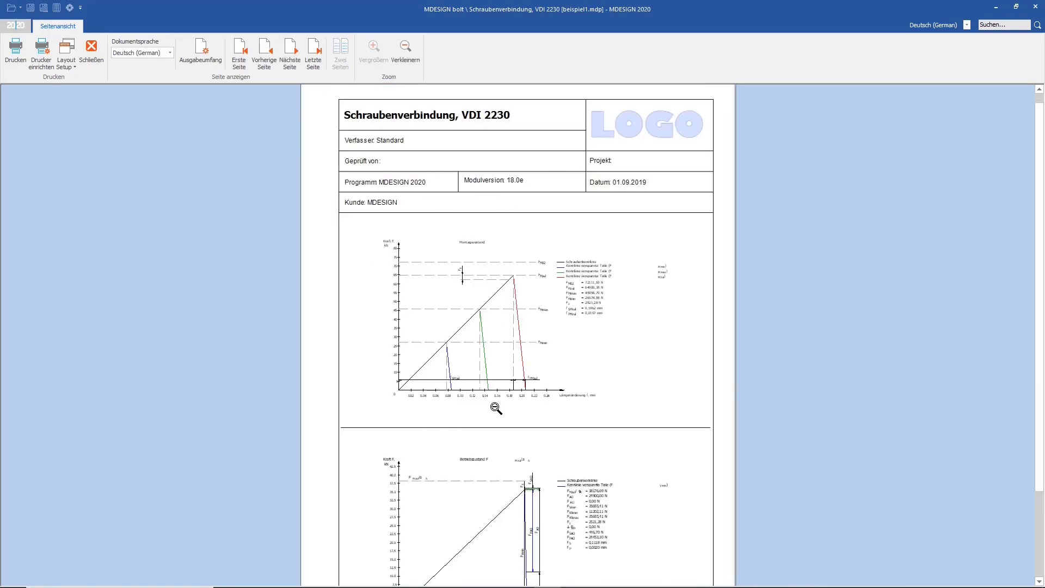
pyautogui.press('Home')
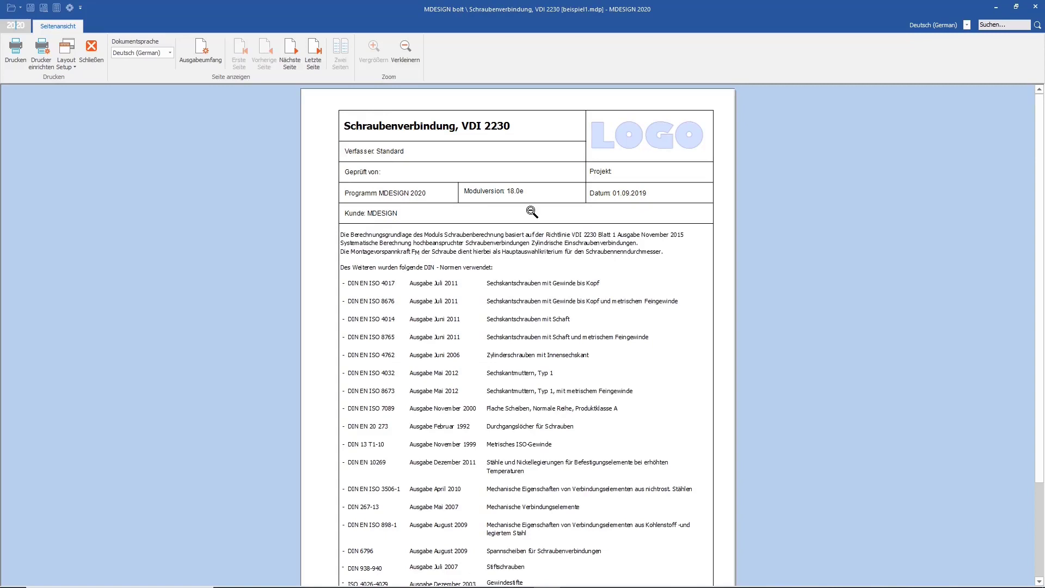
# Step: Set the report language to Englisch (English), view the next page and close the preview
pyautogui.click(171, 55)
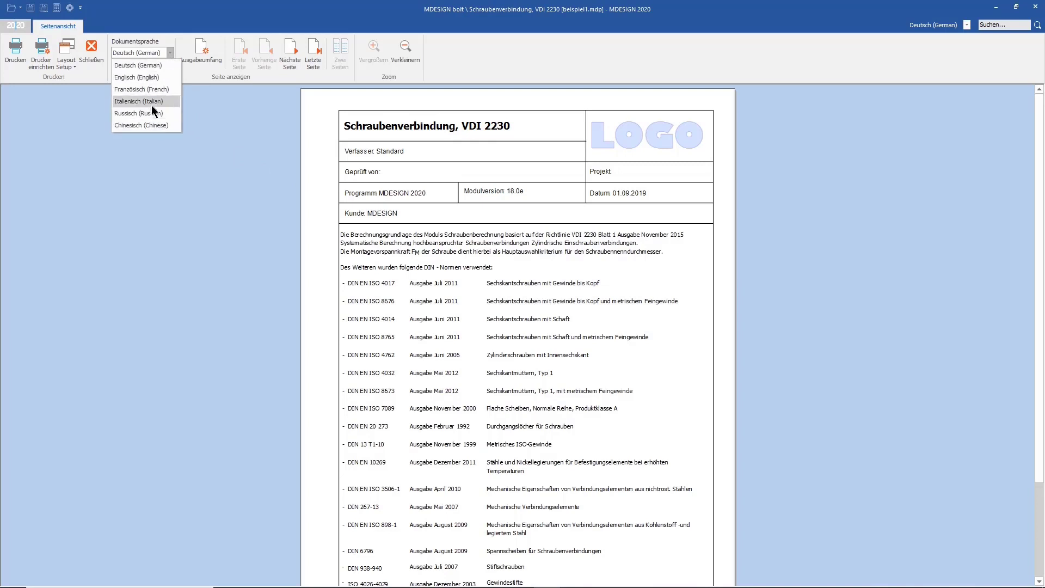
pyautogui.click(158, 77)
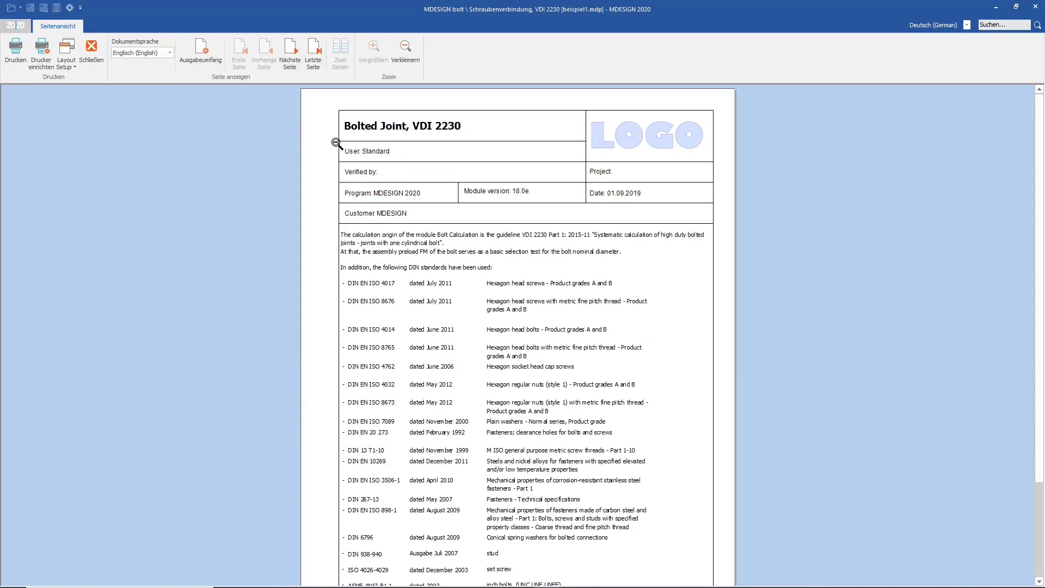
pyautogui.click(292, 61)
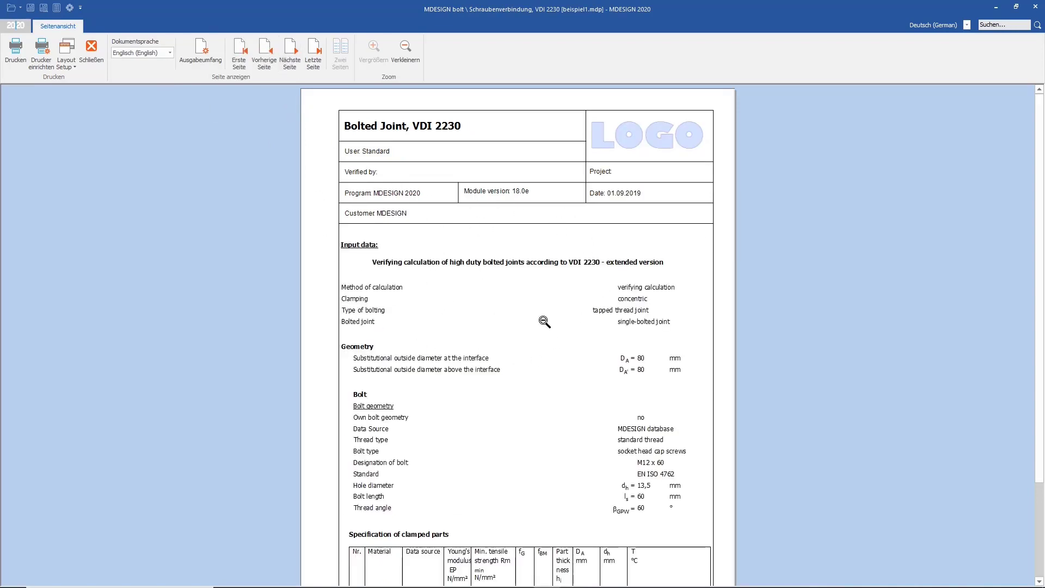
pyautogui.click(92, 52)
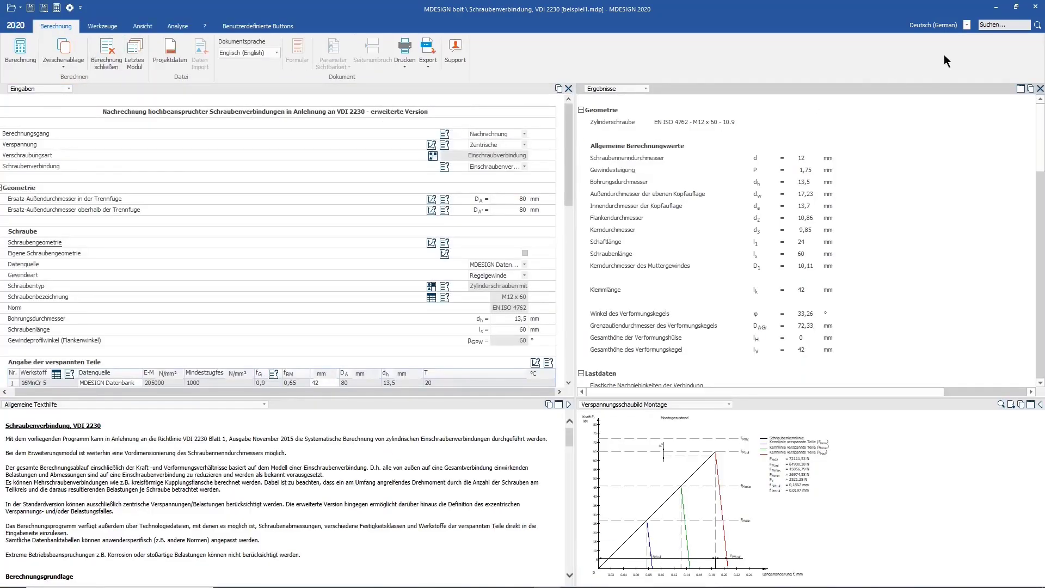
# Step: Pick the interface language from the top-right language list, returning to the German start page
pyautogui.click(967, 25)
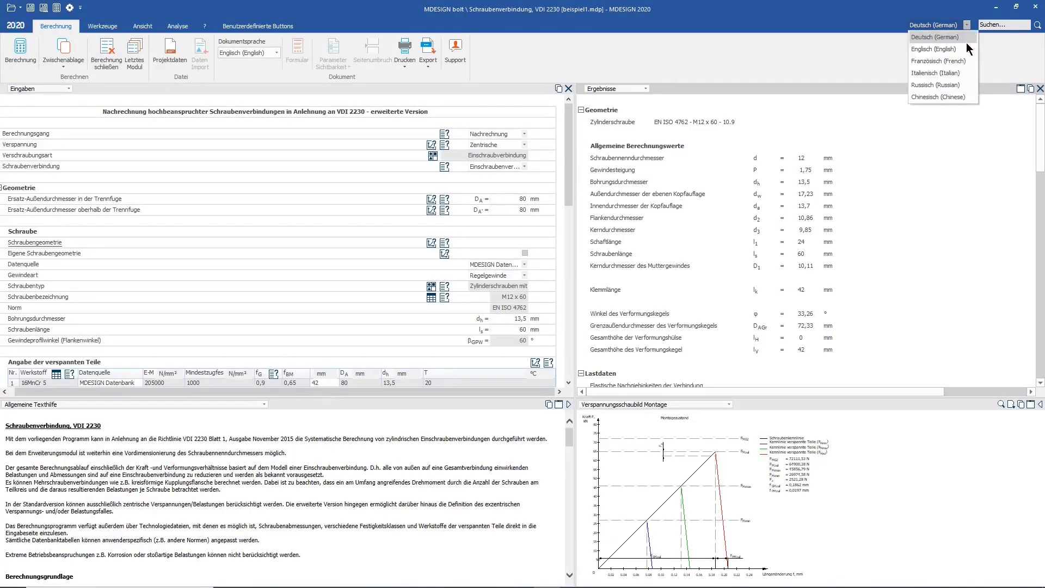
pyautogui.click(960, 48)
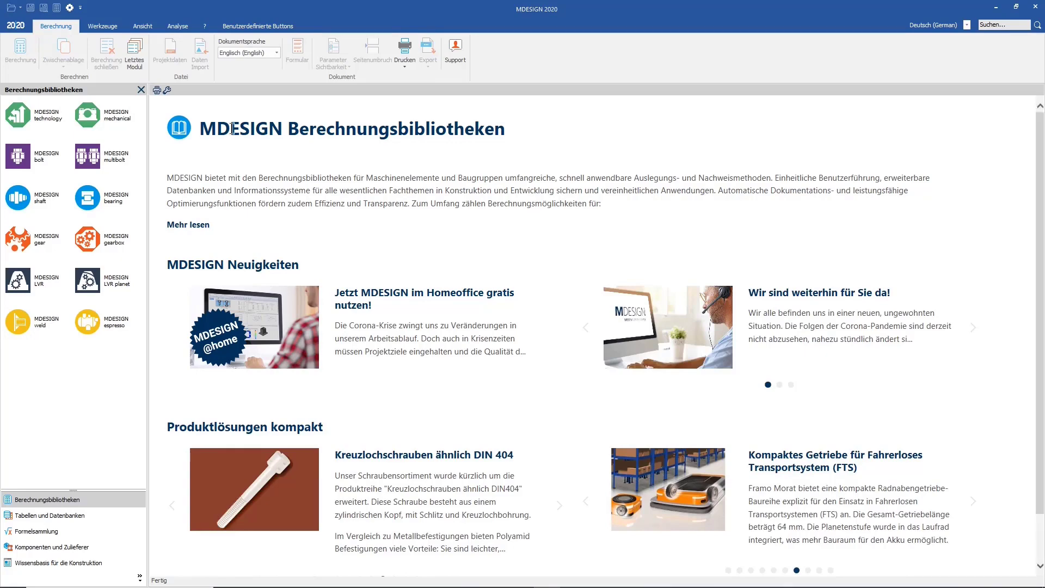
# Step: Start the shaft module with the DIN 743 example welle_din_abtriebswelle.mdp, cancelling the Öffnen dialog
pyautogui.click(34, 213)
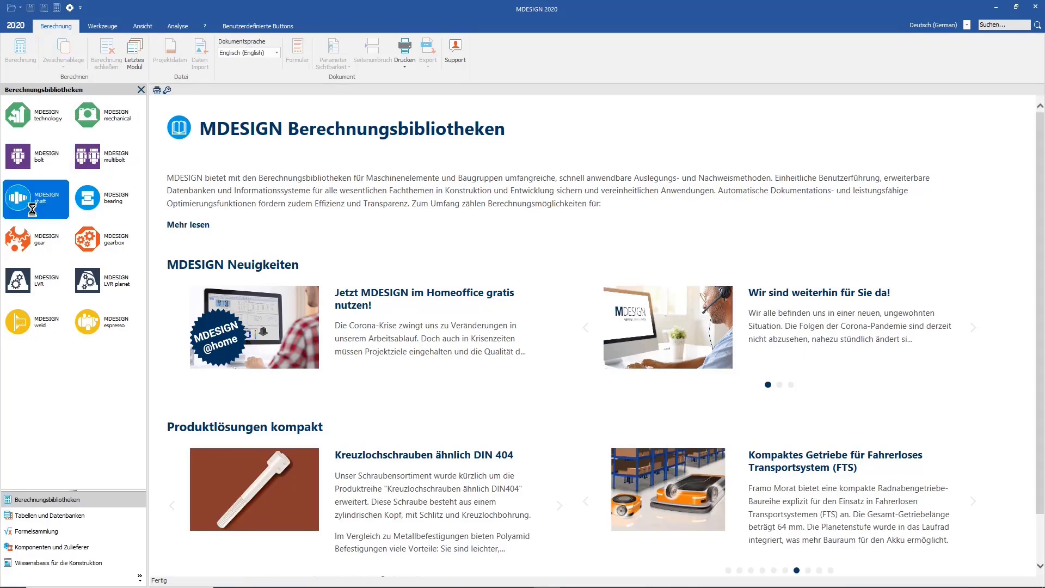
pyautogui.click(26, 119)
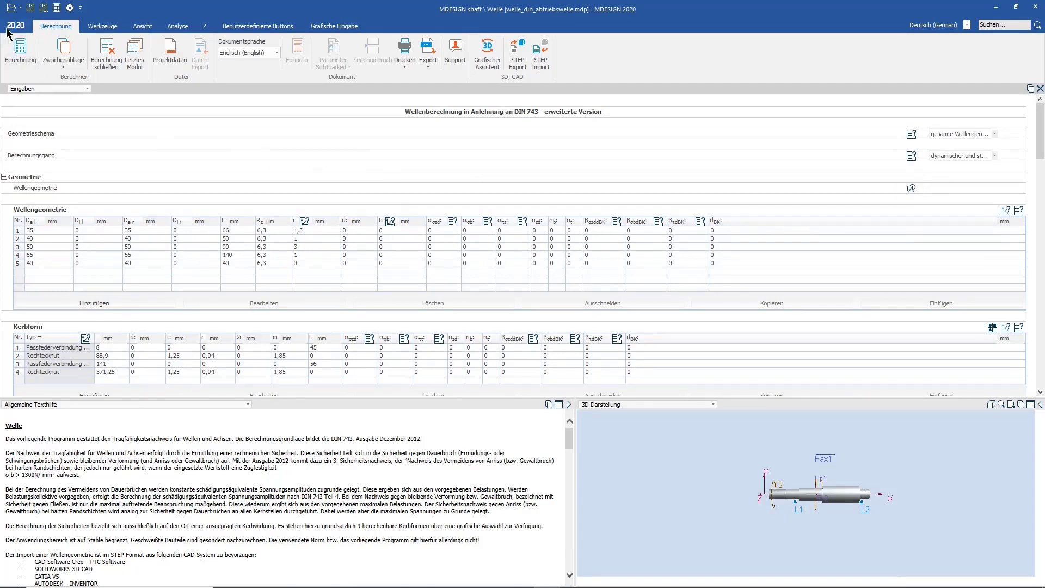
pyautogui.click(11, 8)
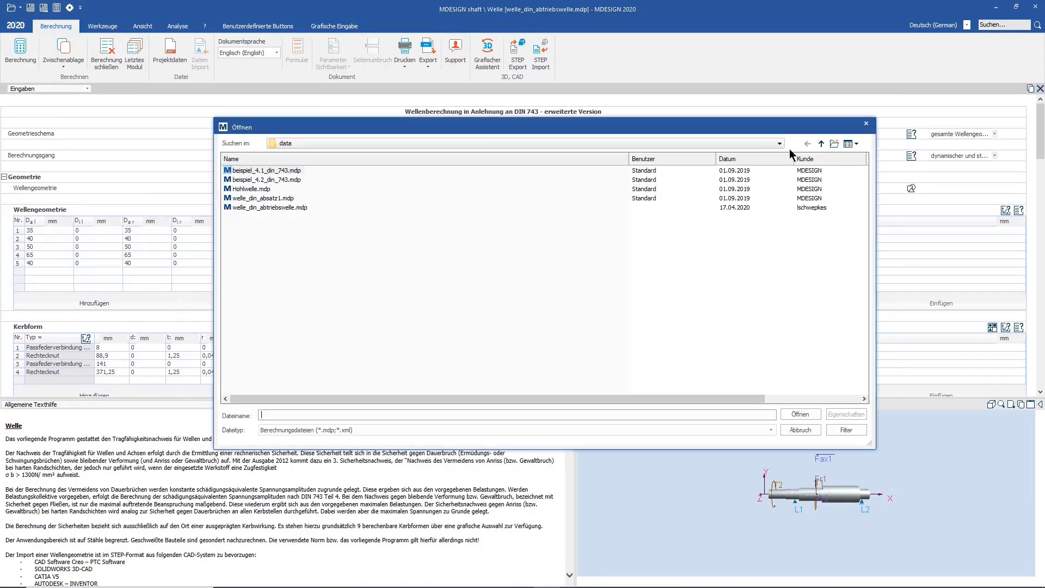
pyautogui.click(866, 124)
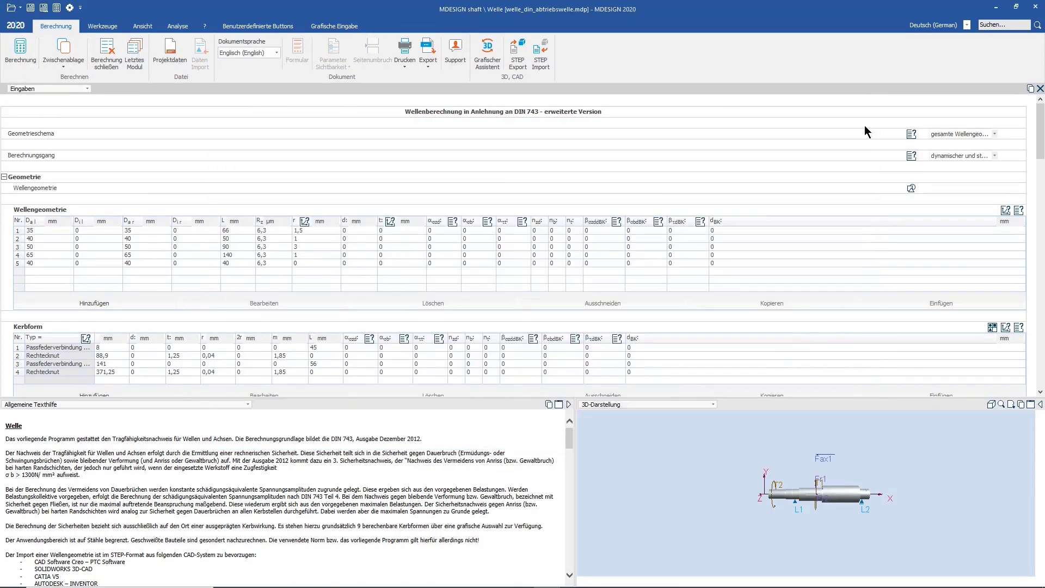
# Step: Run the shaft calculation and chart the Y-X bending moment curve beside the safety results (lowest S_D 2,63)
pyautogui.click(20, 61)
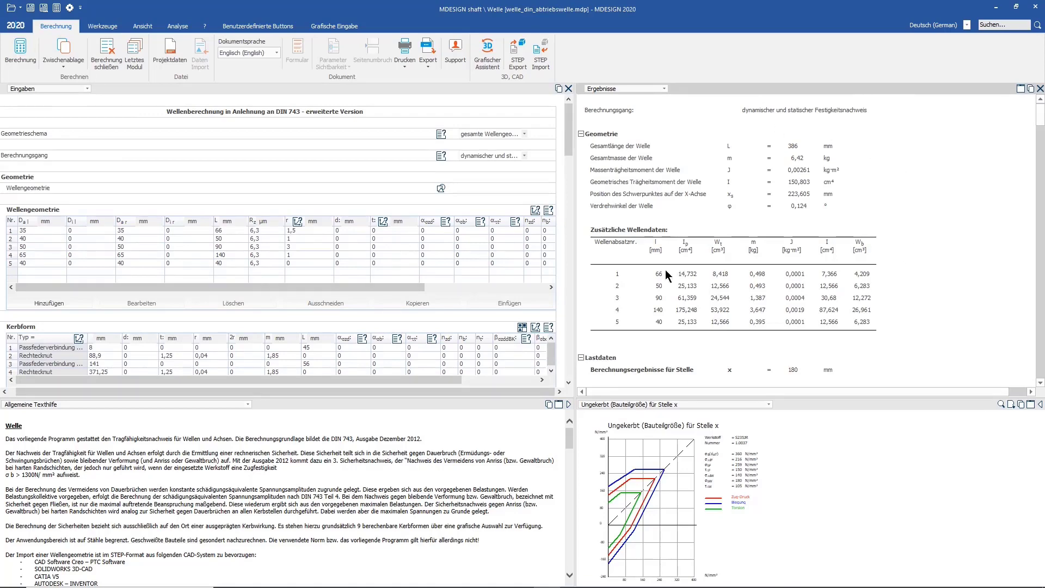
pyautogui.moveTo(1040, 126); pyautogui.dragTo(1041, 383)
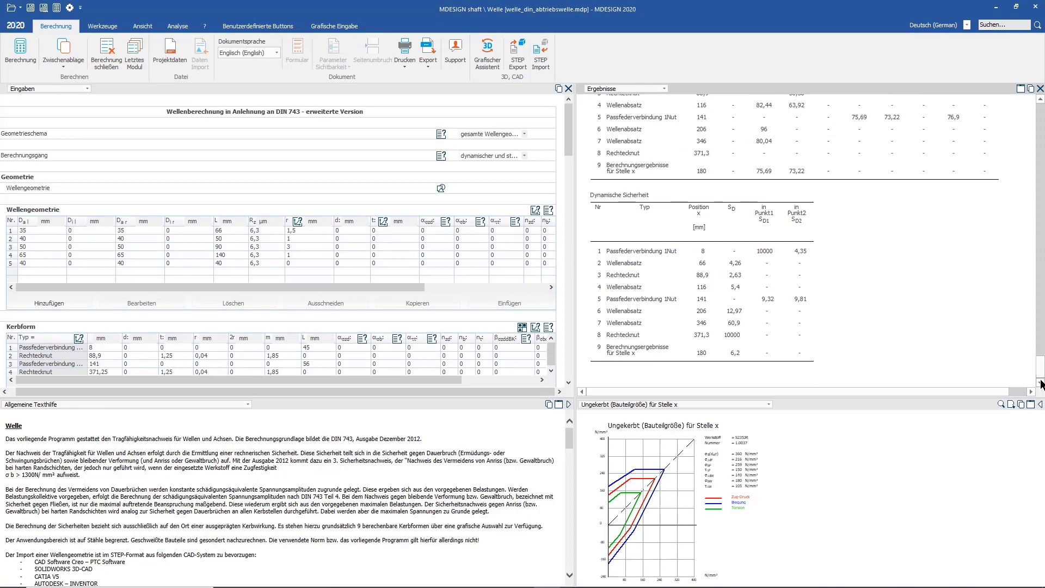
pyautogui.click(670, 403)
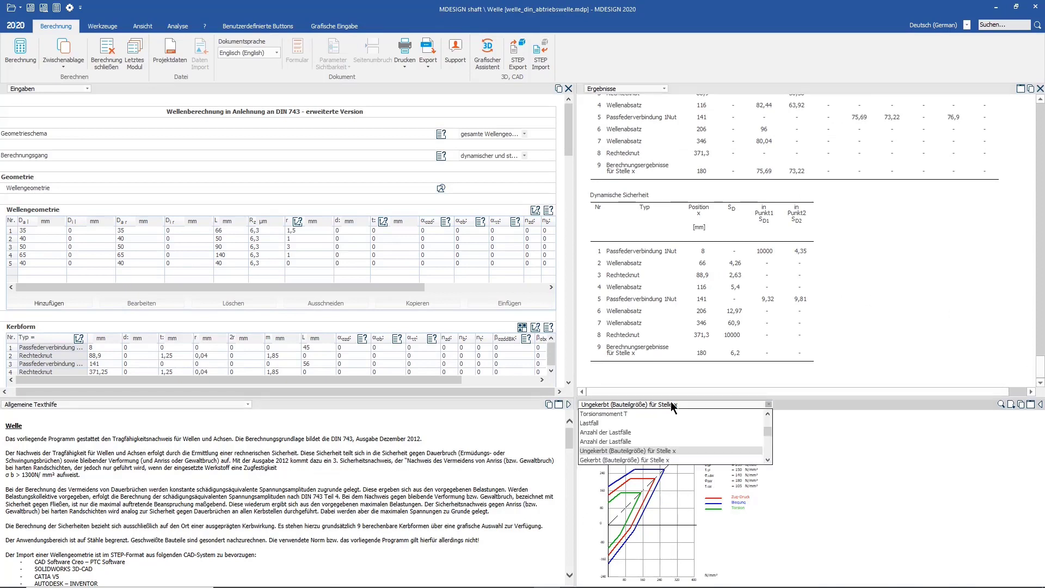
pyautogui.click(668, 408)
pyautogui.scroll(3, 668, 404)
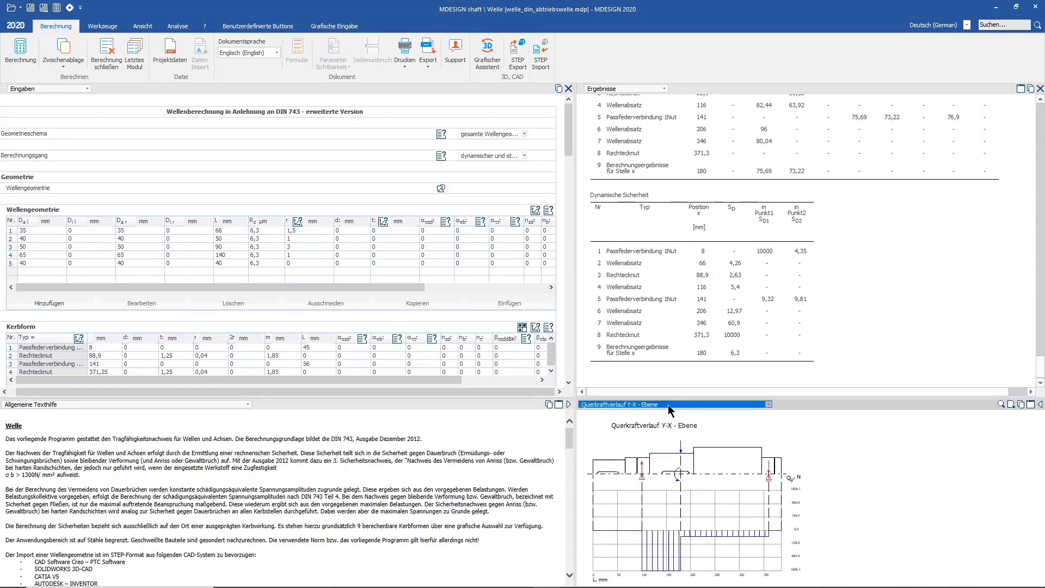
pyautogui.scroll(2, 668, 408)
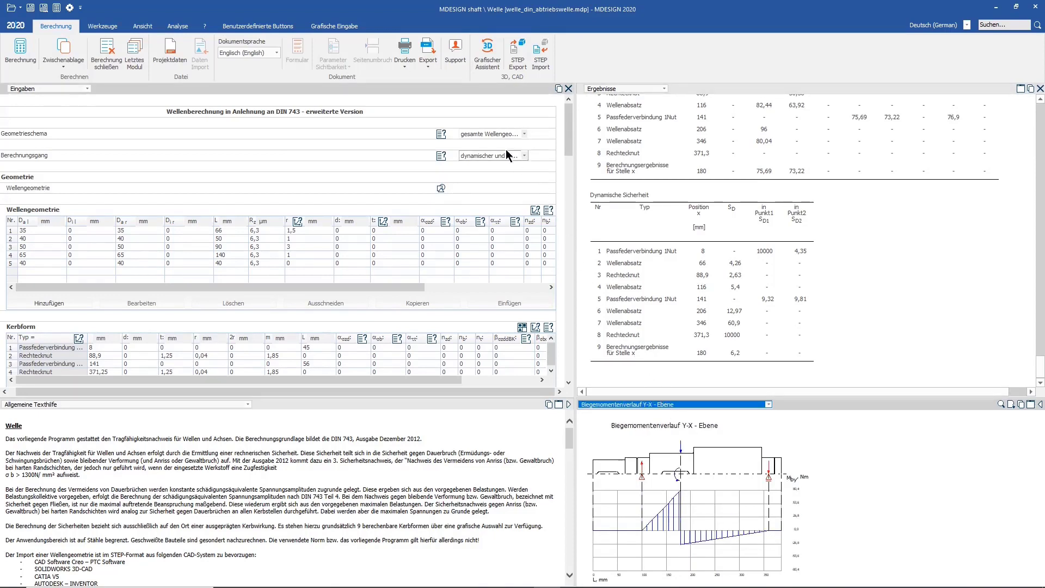
pyautogui.click(405, 66)
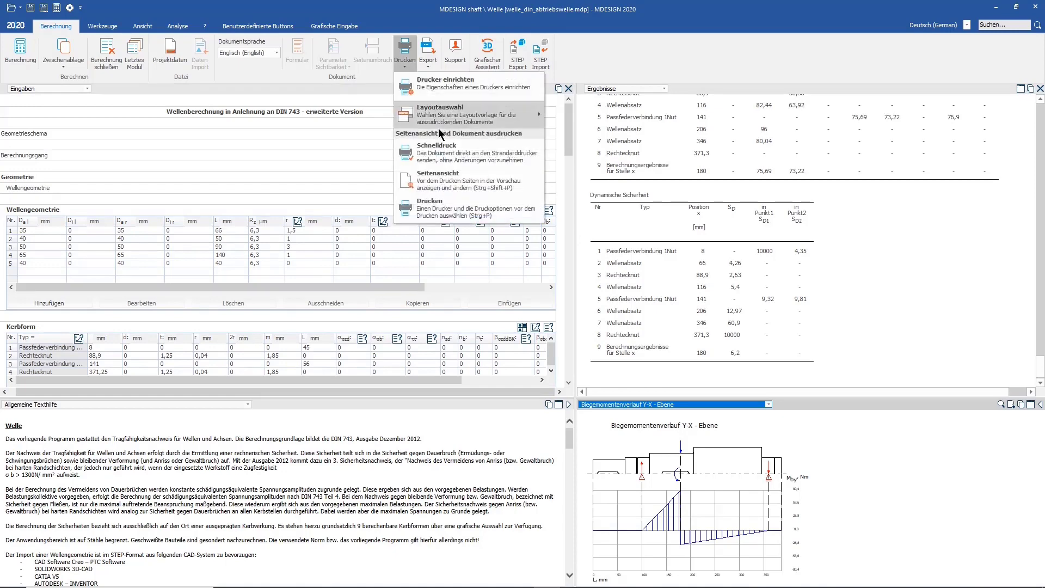